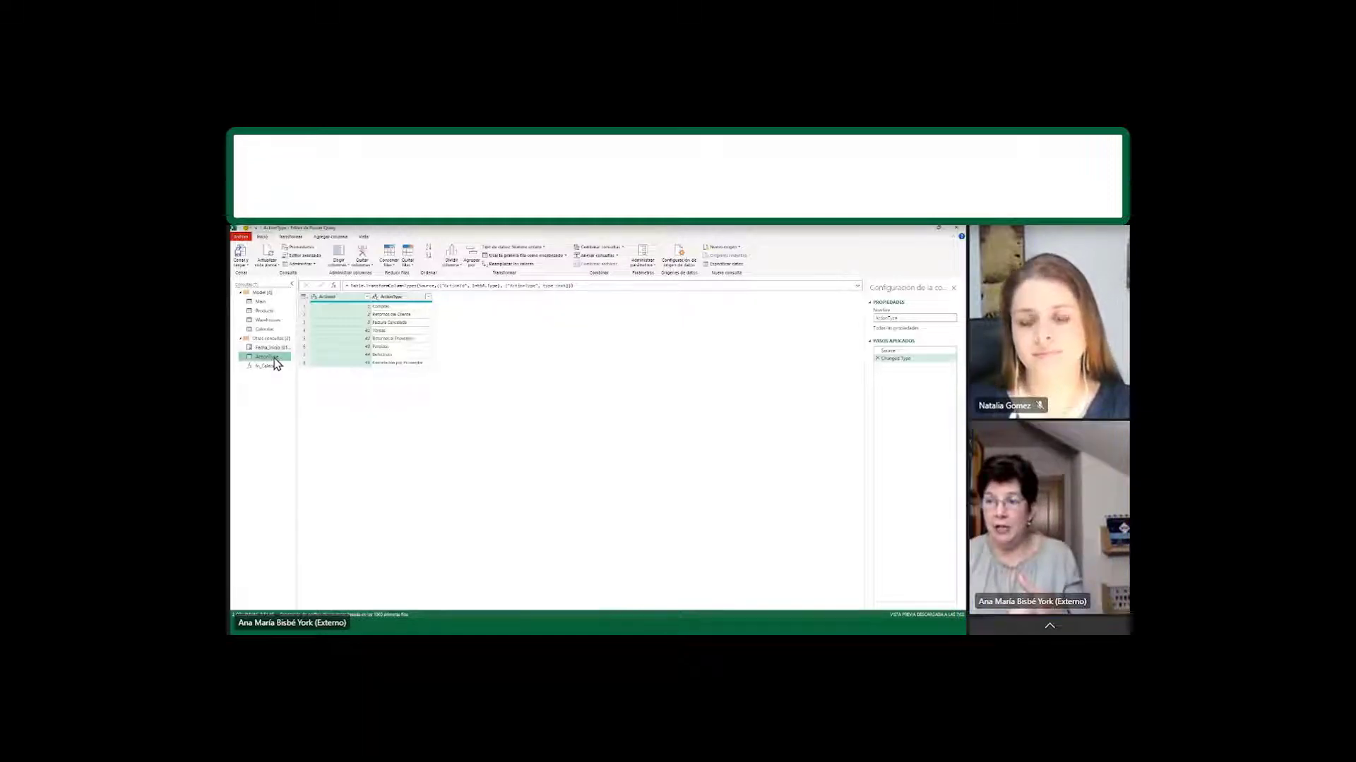
# Review the Merged Queries step of the Main query, checking its join with ActionType on the action ID columns, then close its settings unchanged.
pyautogui.click(270, 303)
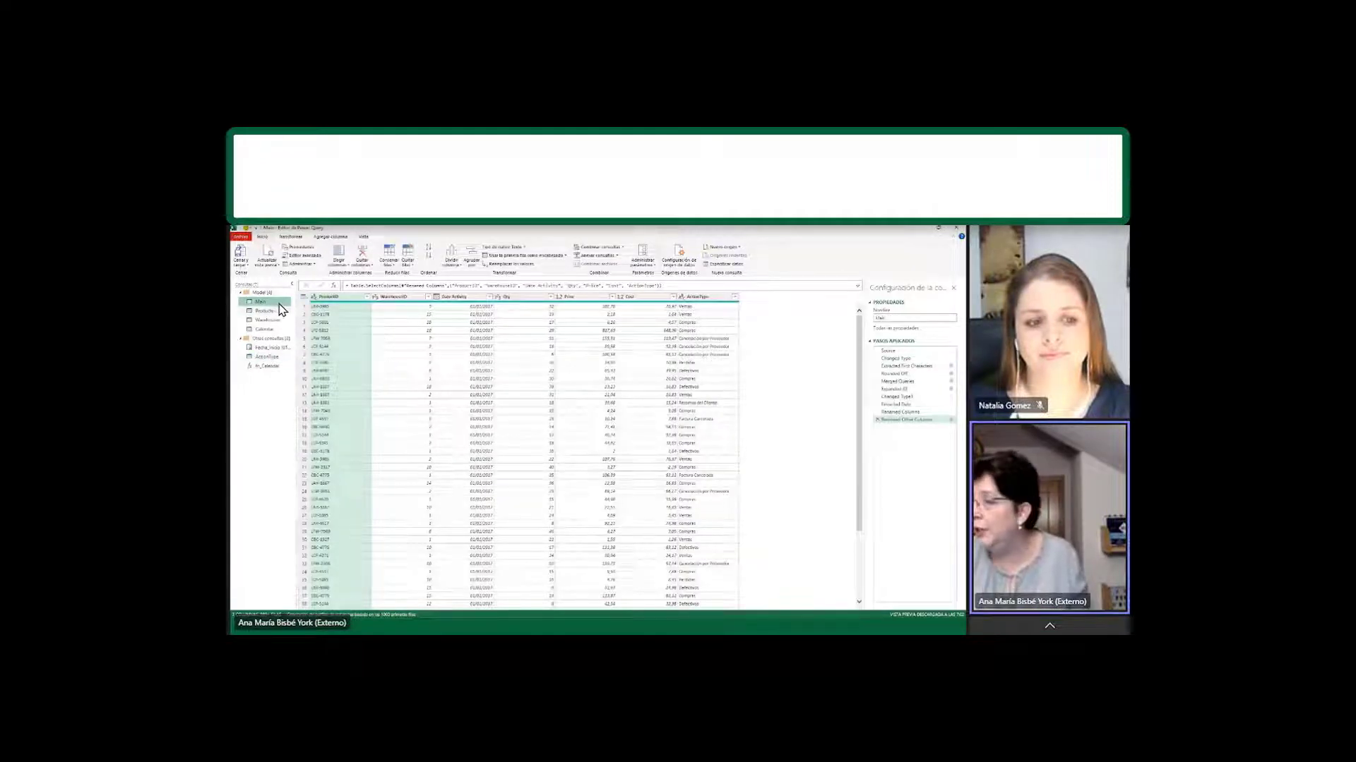
pyautogui.click(895, 381)
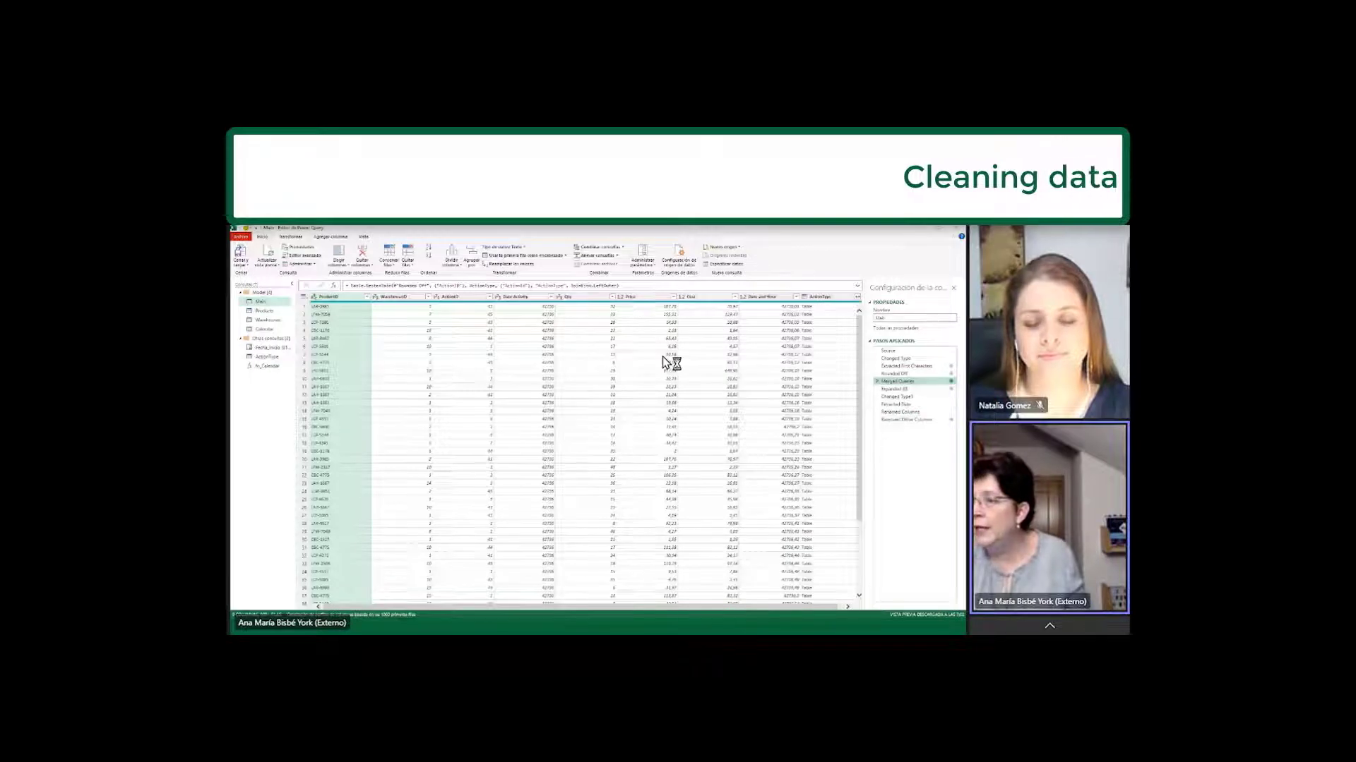
pyautogui.moveTo(559, 309); pyautogui.dragTo(485, 259)
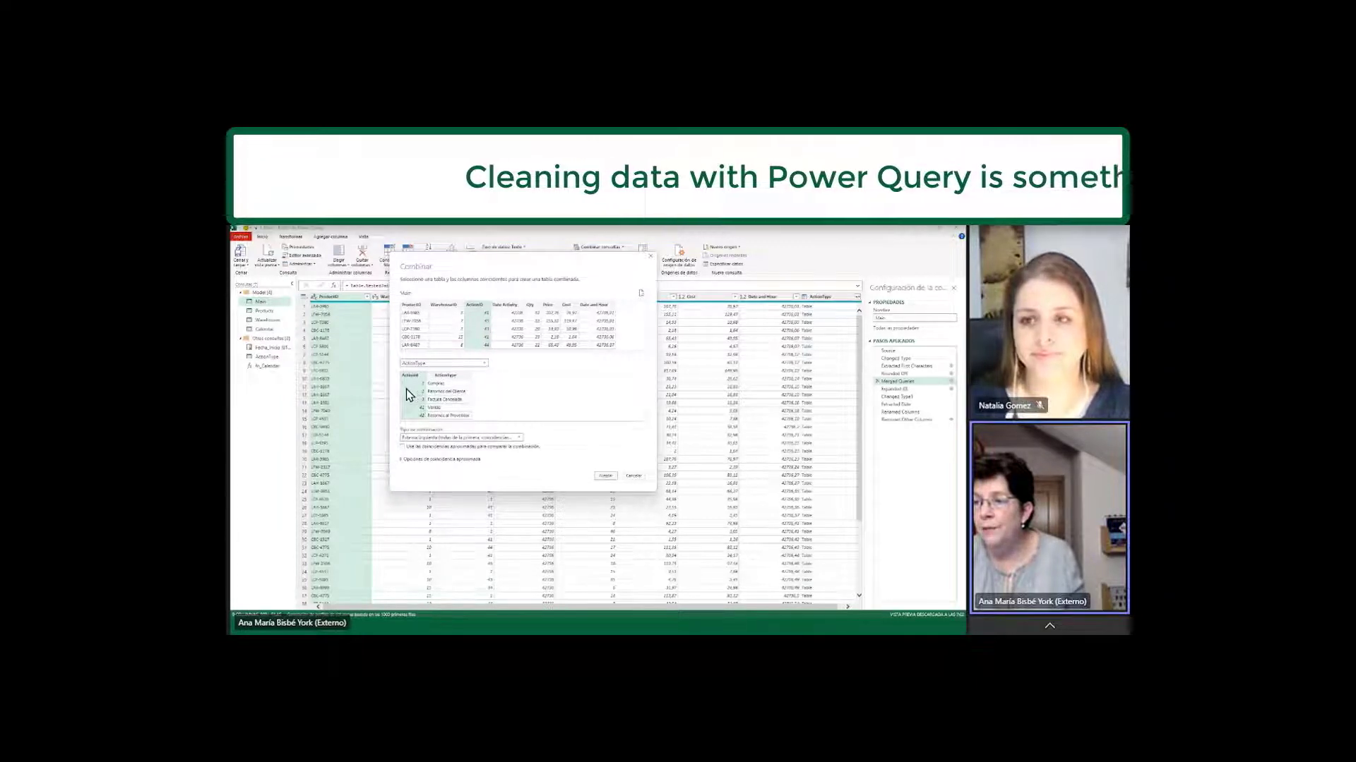
pyautogui.click(422, 376)
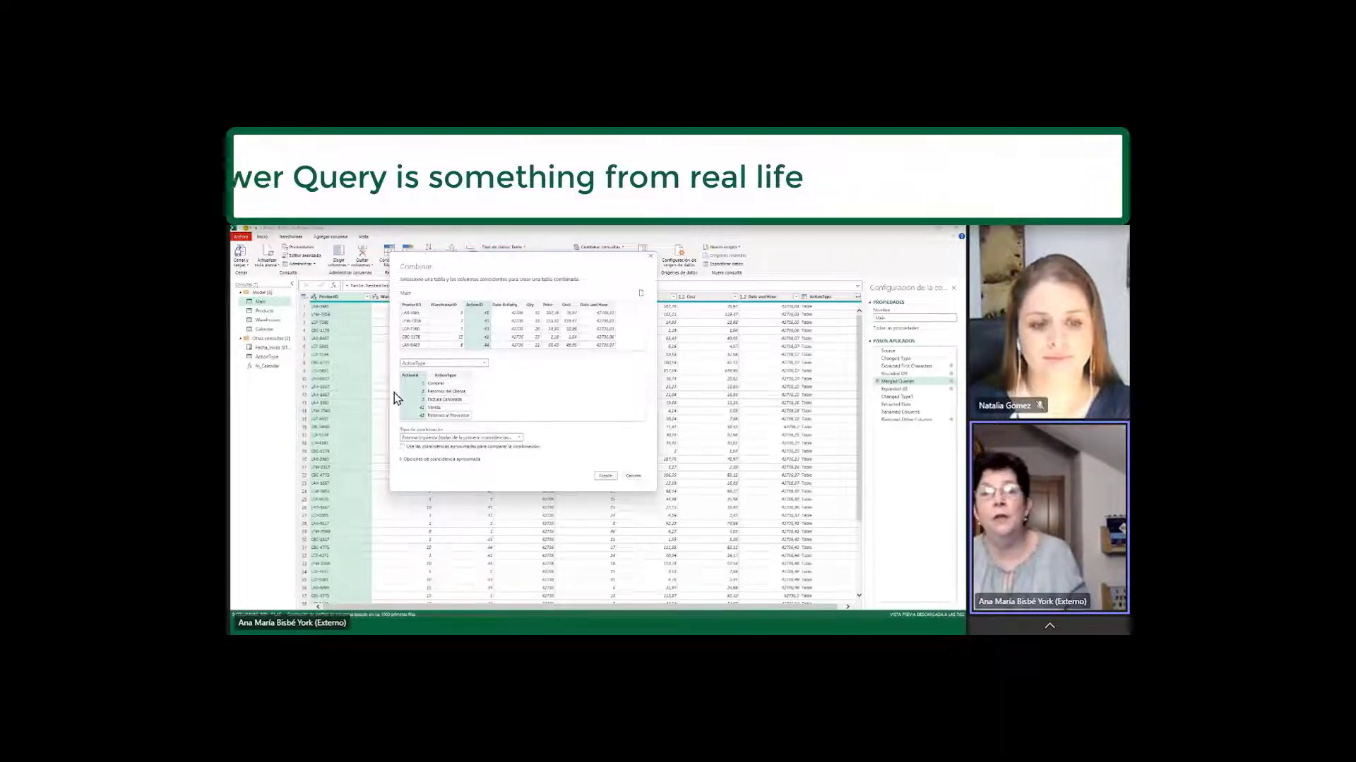
pyautogui.click(634, 477)
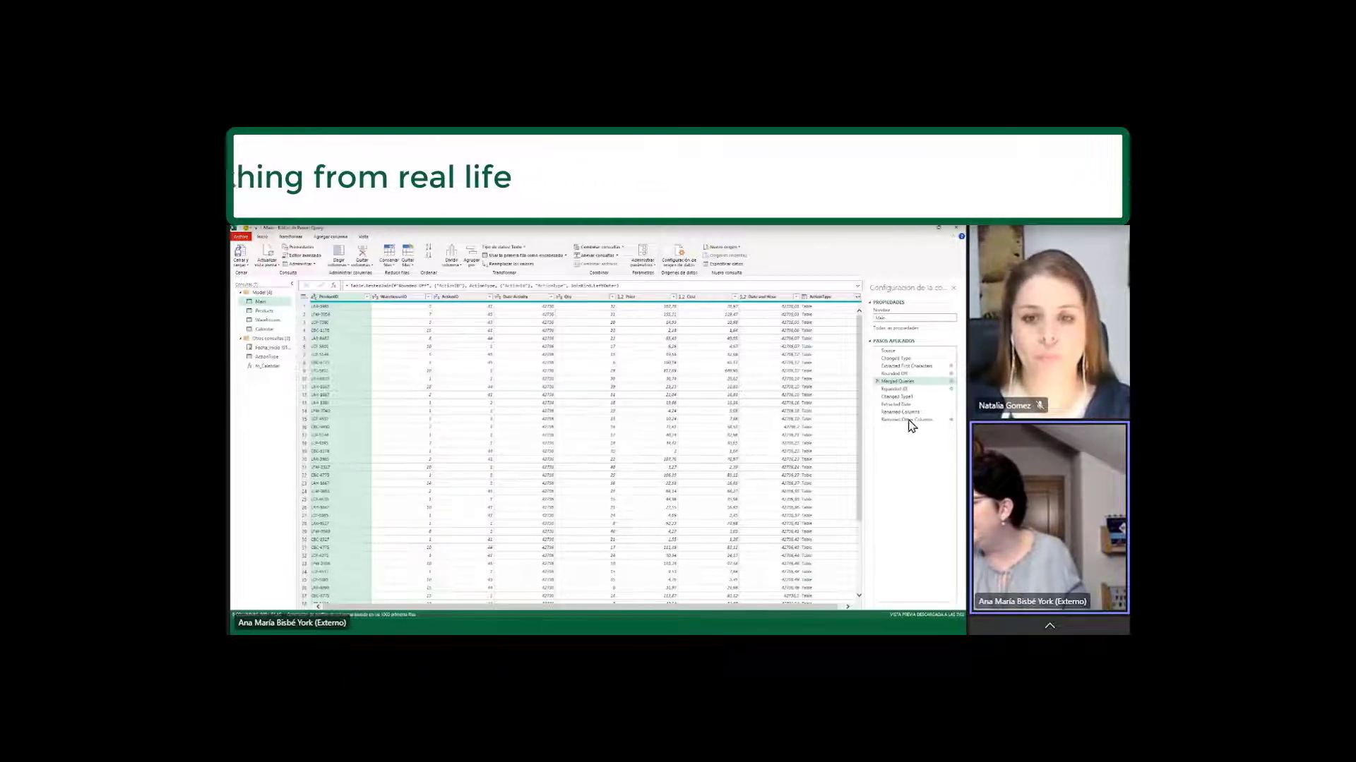
# Preview the nested tables in the ActionType column for the first two rows of the Merged Queries step.
pyautogui.moveTo(558, 609); pyautogui.dragTo(710, 607)
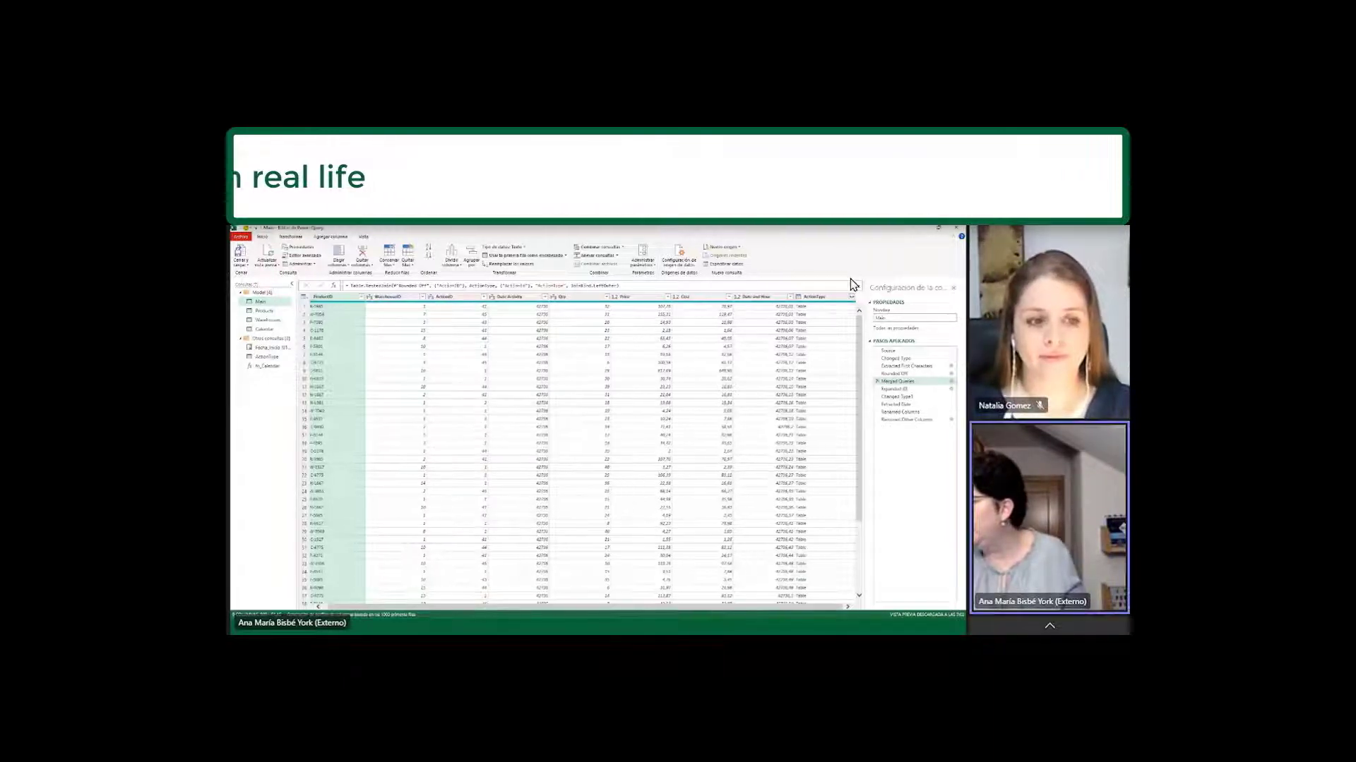
pyautogui.click(826, 308)
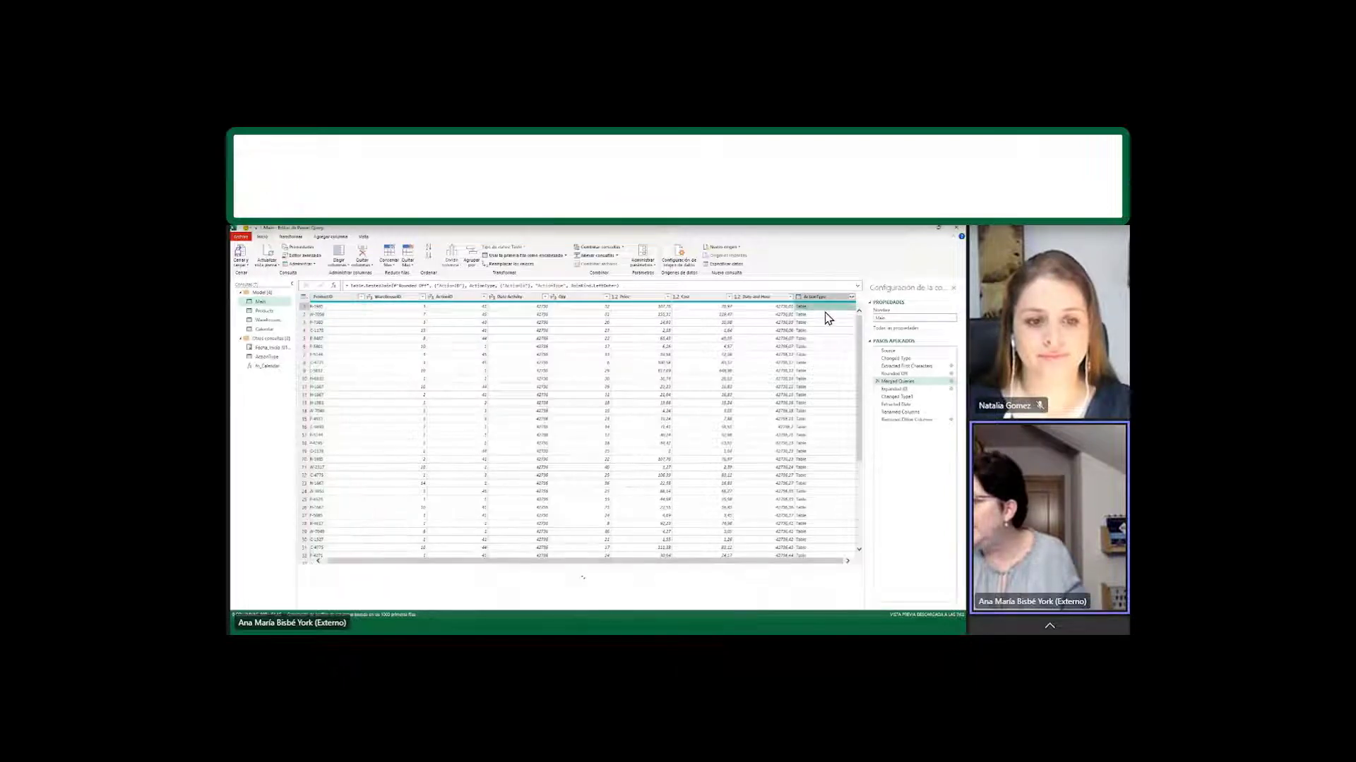
pyautogui.click(825, 314)
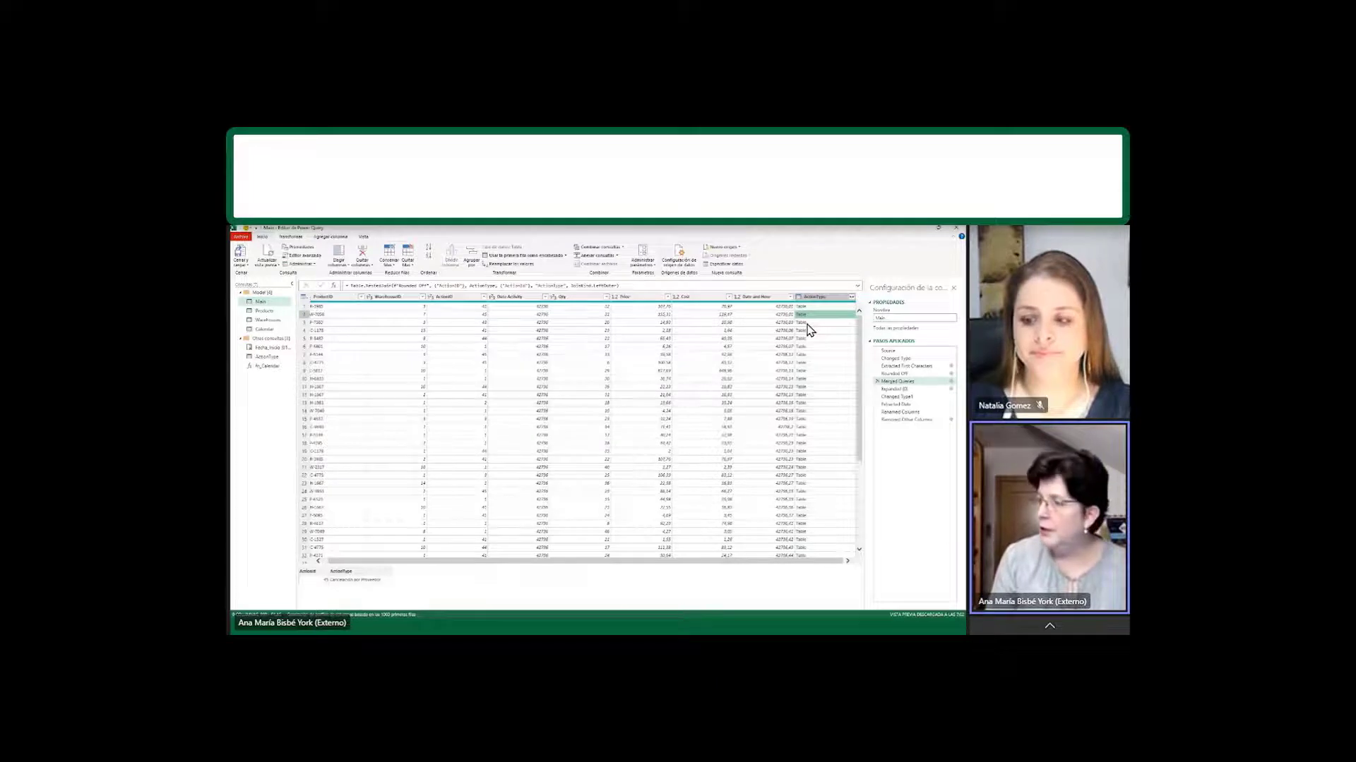
pyautogui.scroll(2, 809, 330)
pyautogui.scroll(1, 809, 330)
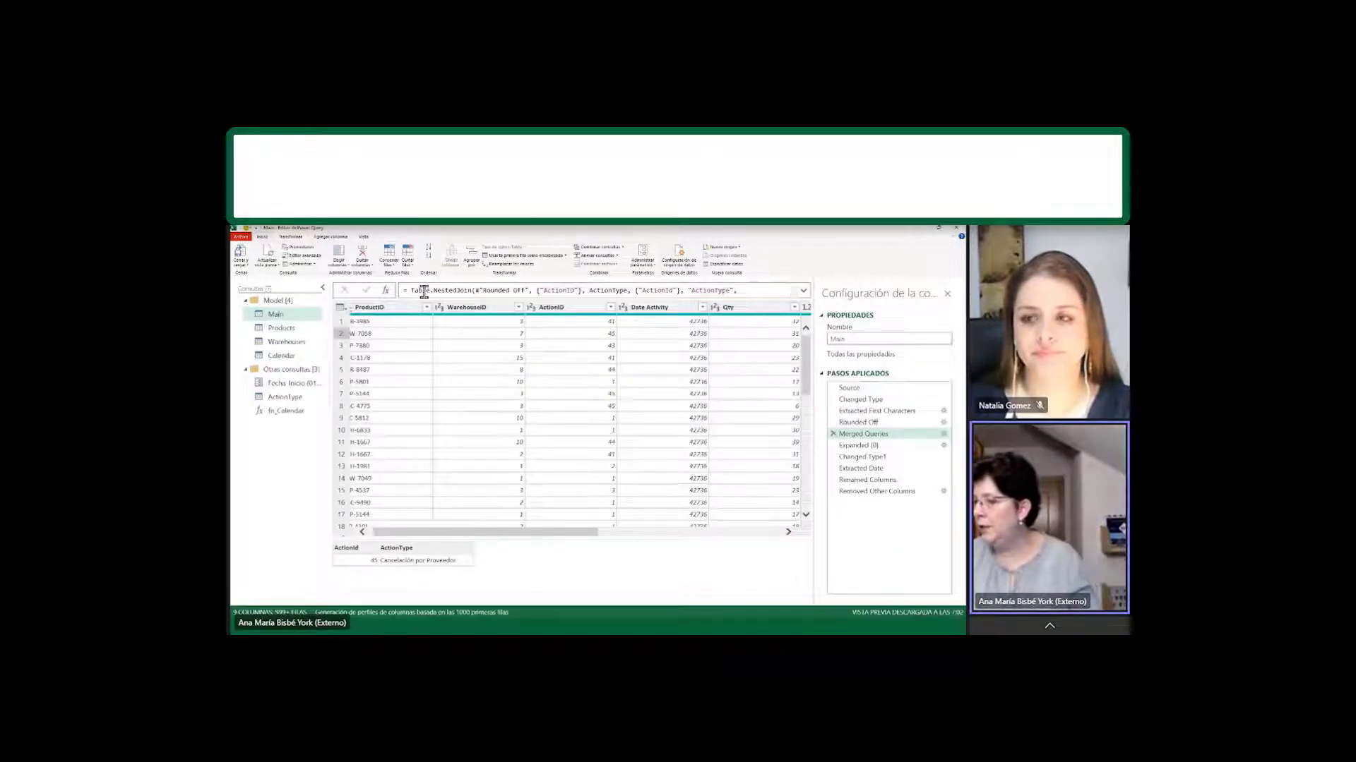
pyautogui.moveTo(531, 535); pyautogui.dragTo(809, 527)
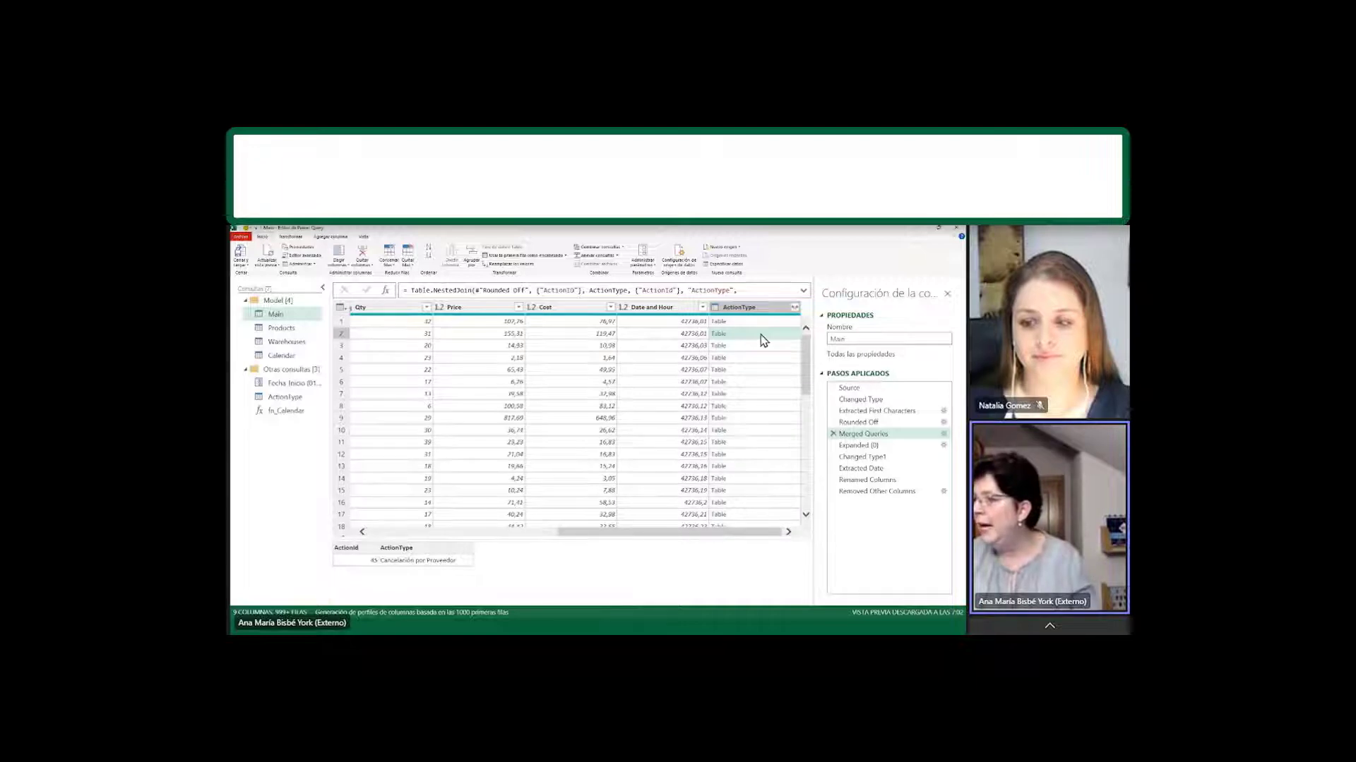
# Show the Main query's Expanded step and select the Date Activity and Date and Hour columns together.
pyautogui.click(861, 446)
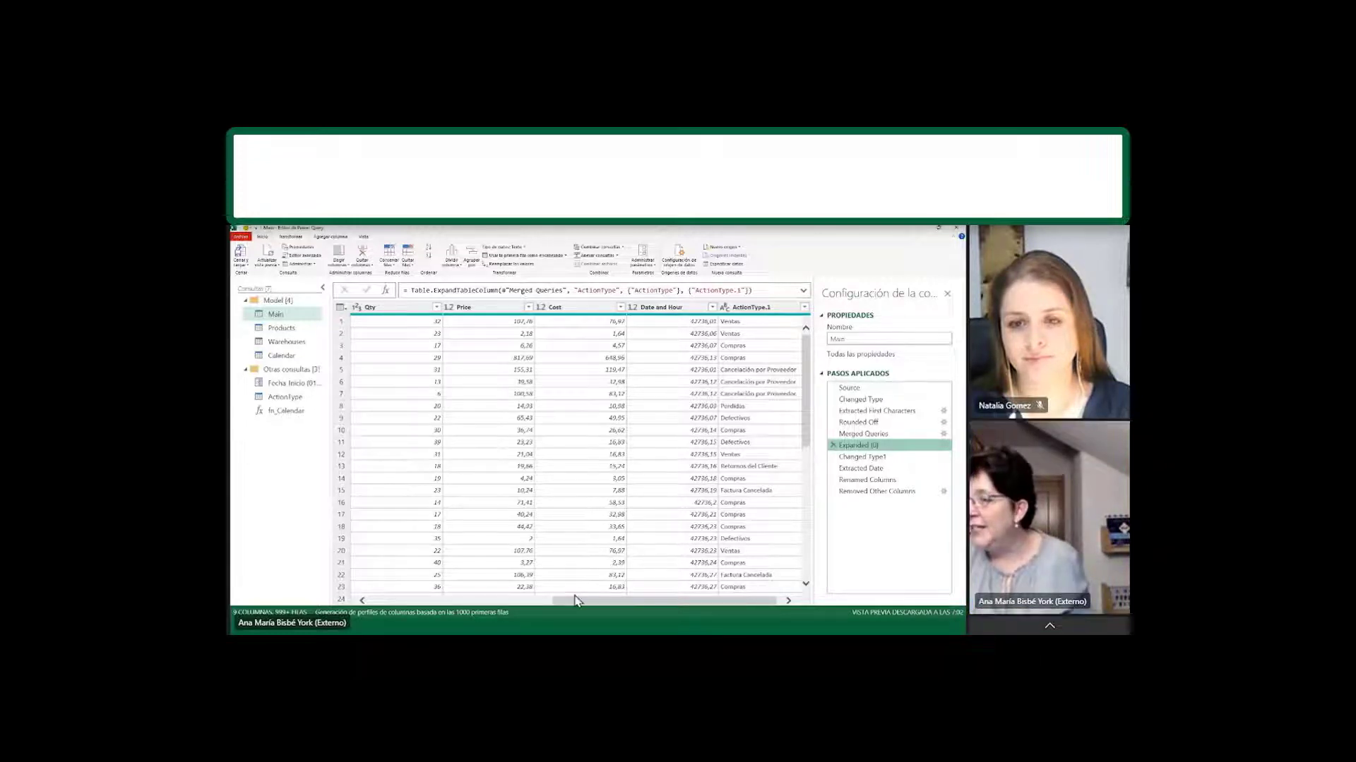
pyautogui.moveTo(574, 599); pyautogui.dragTo(531, 599)
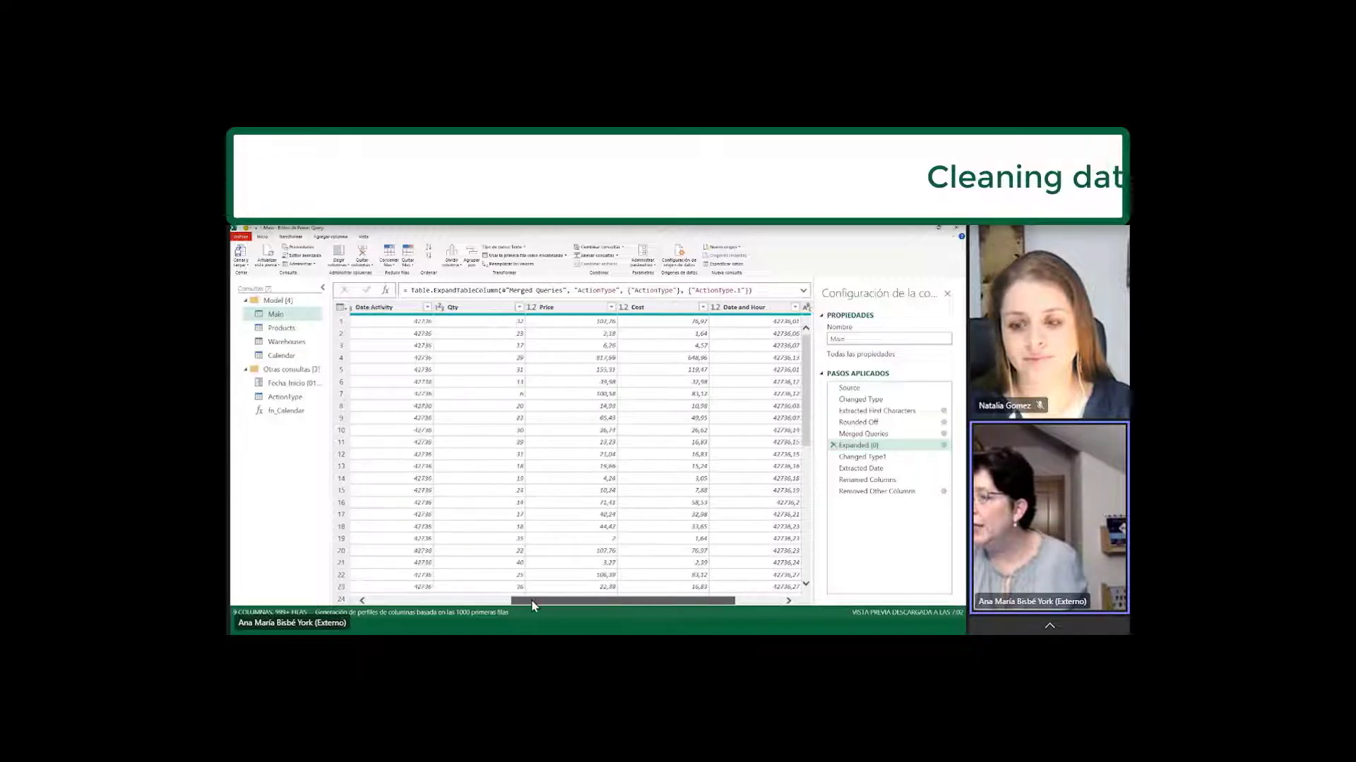
pyautogui.click(397, 313)
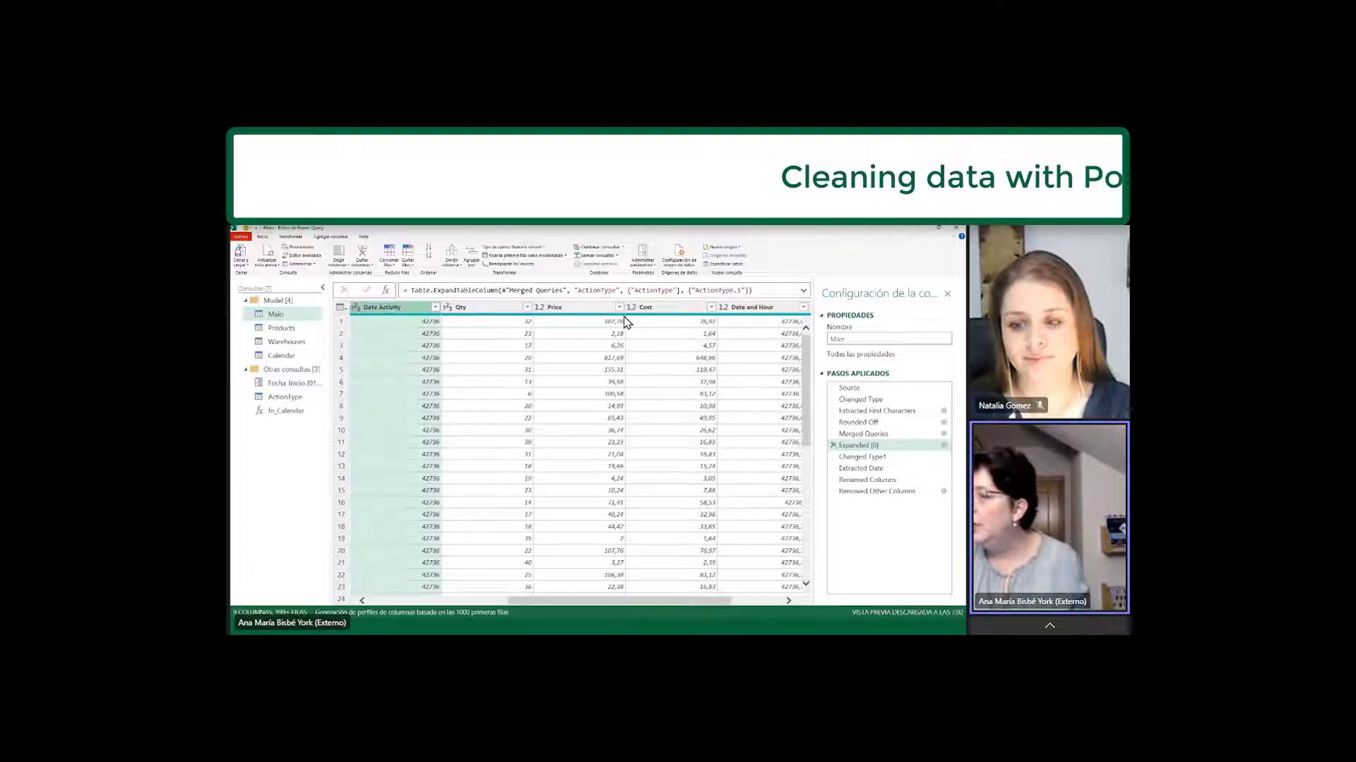
pyautogui.keyDown('ctrl'); pyautogui.click(746, 314); pyautogui.keyUp('ctrl')
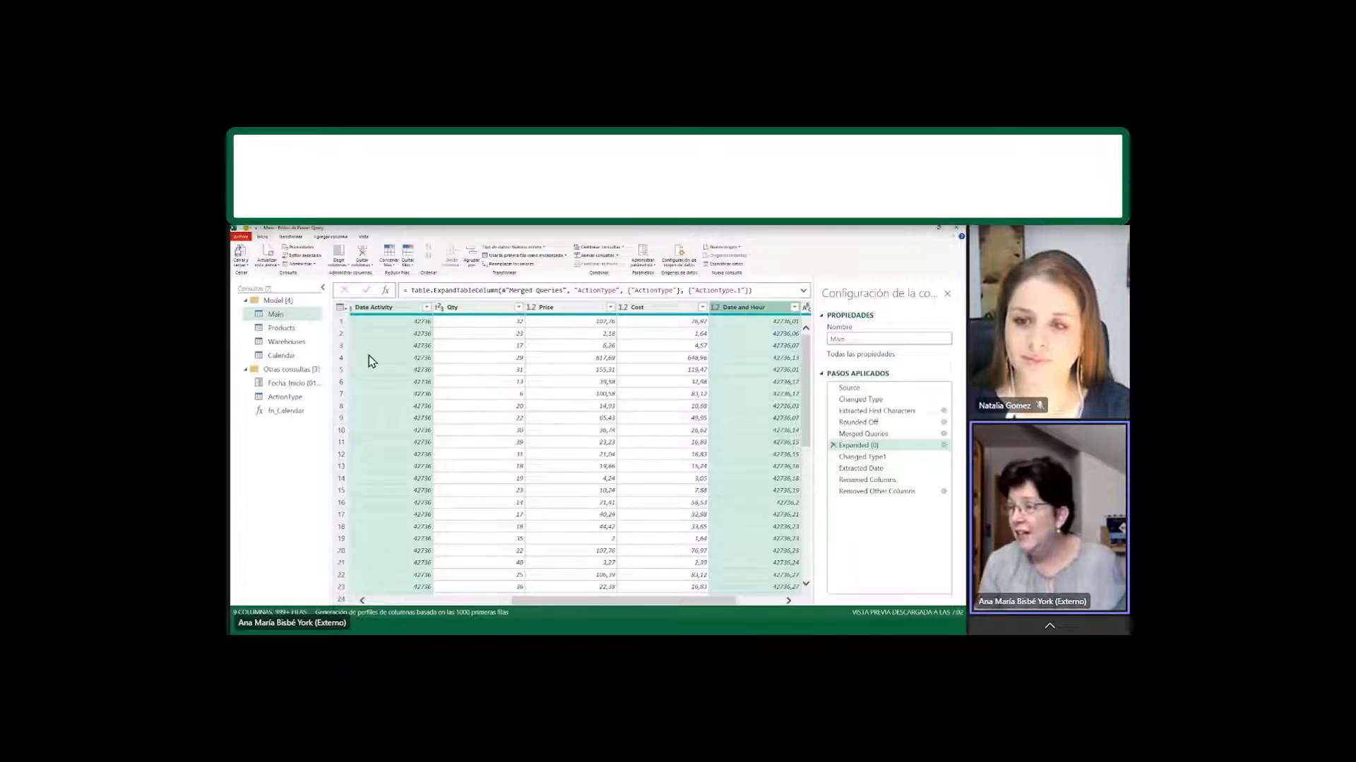
# Review the Main query's remaining applied steps from Changed Type1 through Extracted Date and Renamed Columns to Removed Other Columns.
pyautogui.click(851, 458)
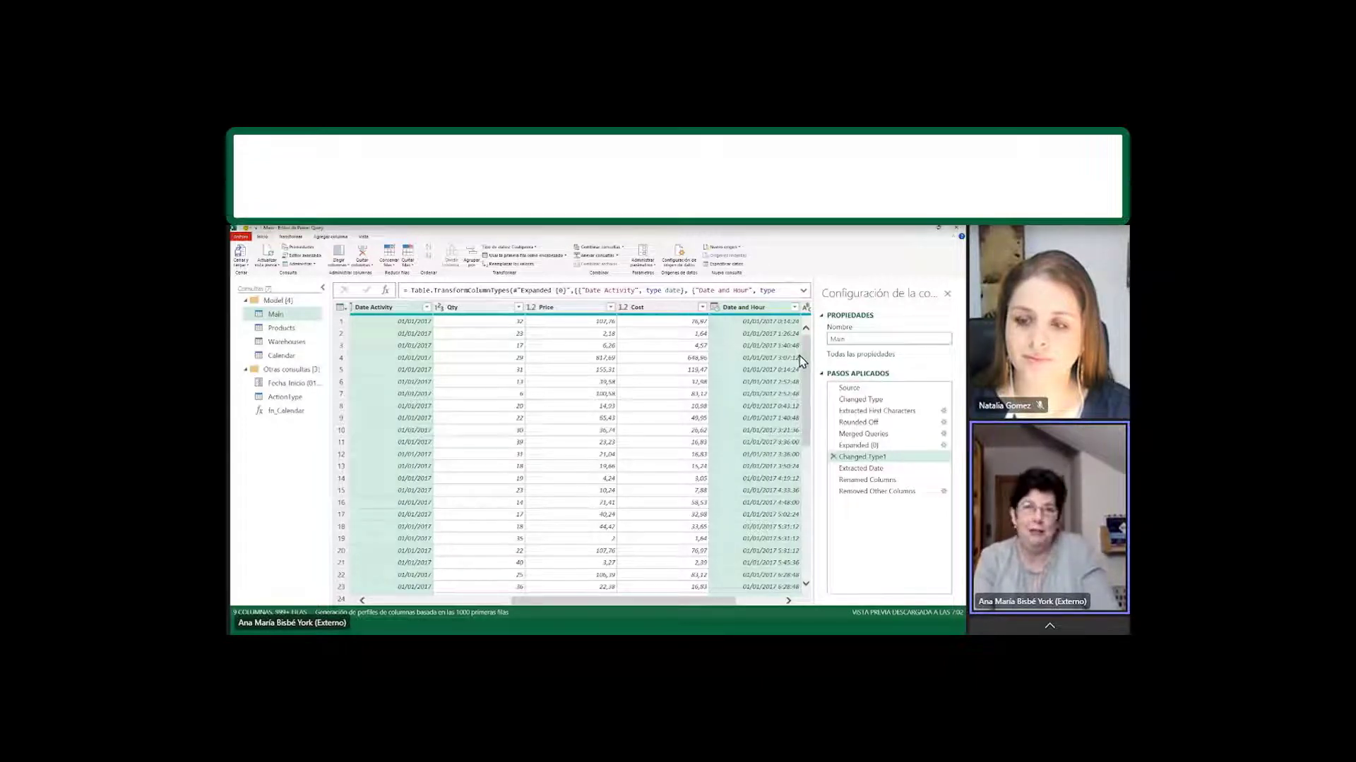
pyautogui.click(869, 470)
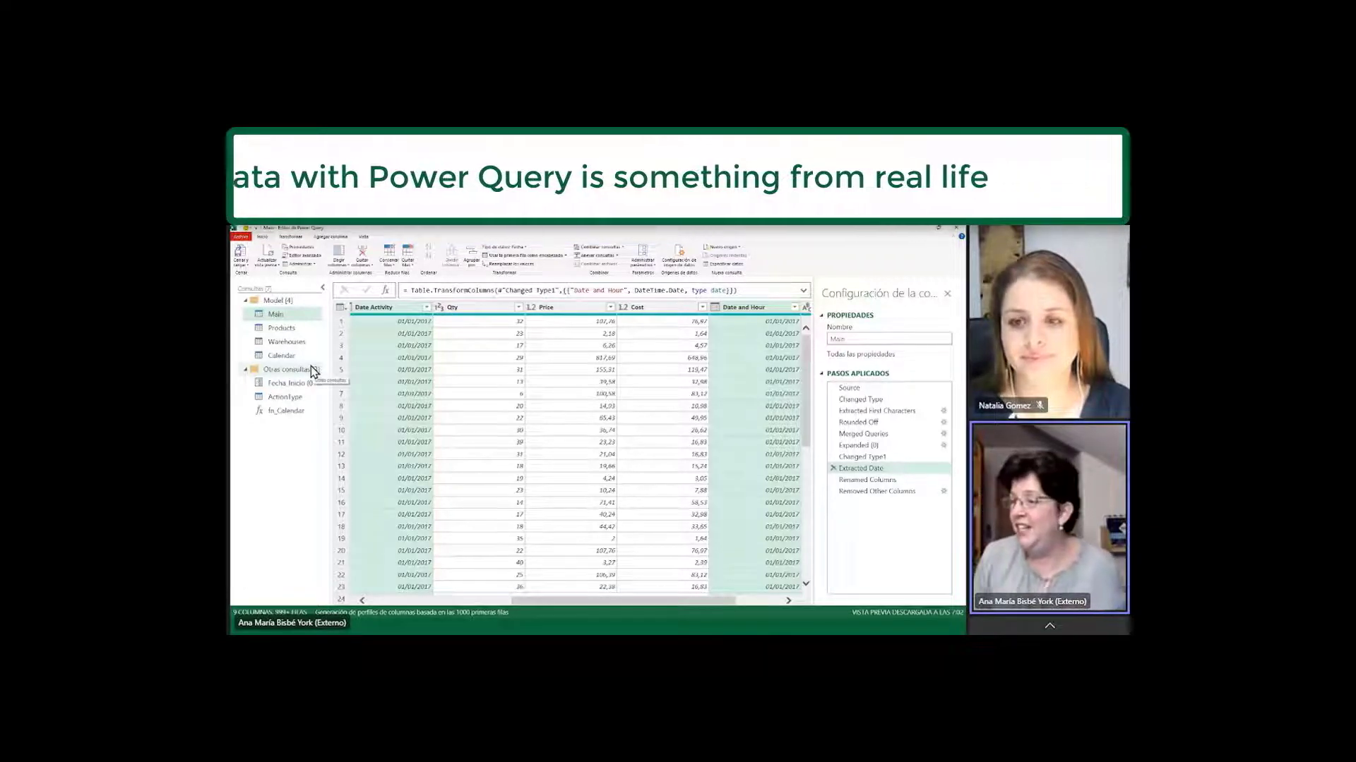
pyautogui.click(864, 481)
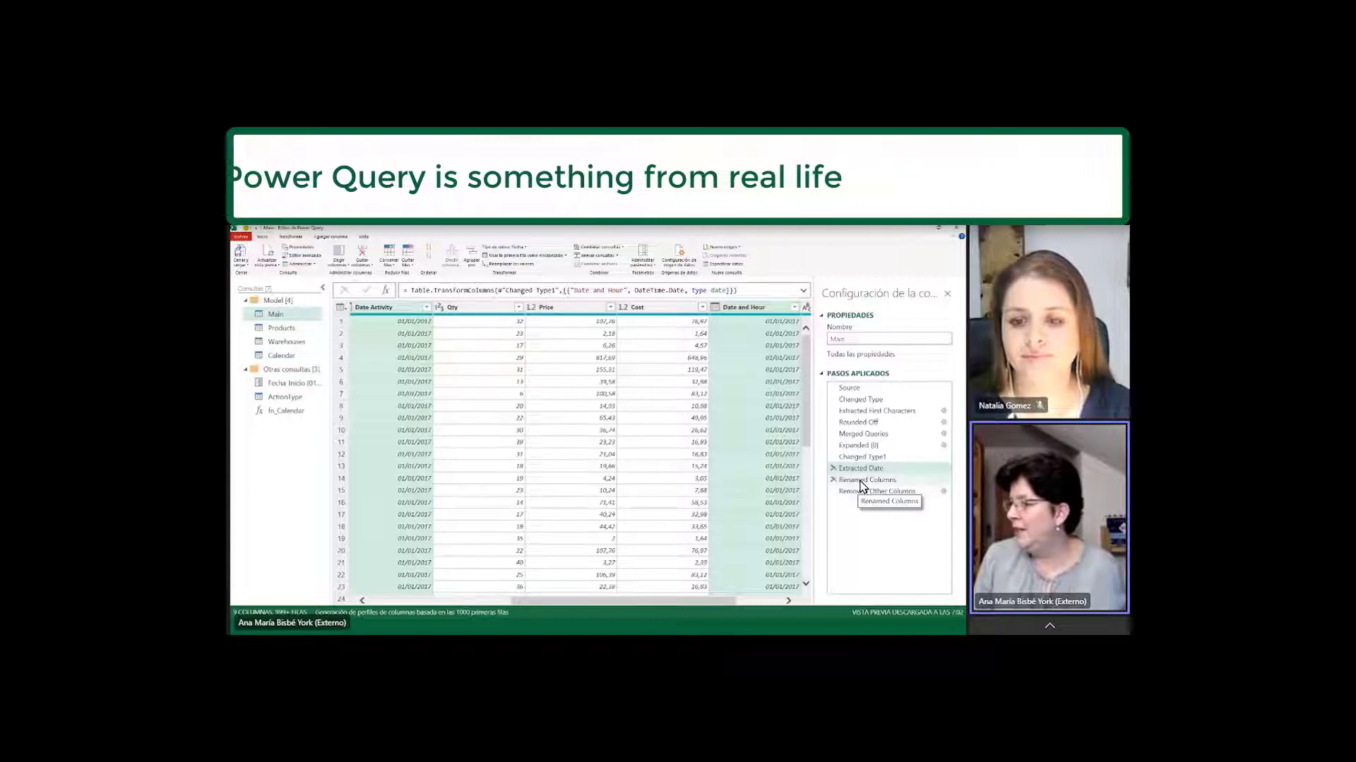
pyautogui.click(861, 493)
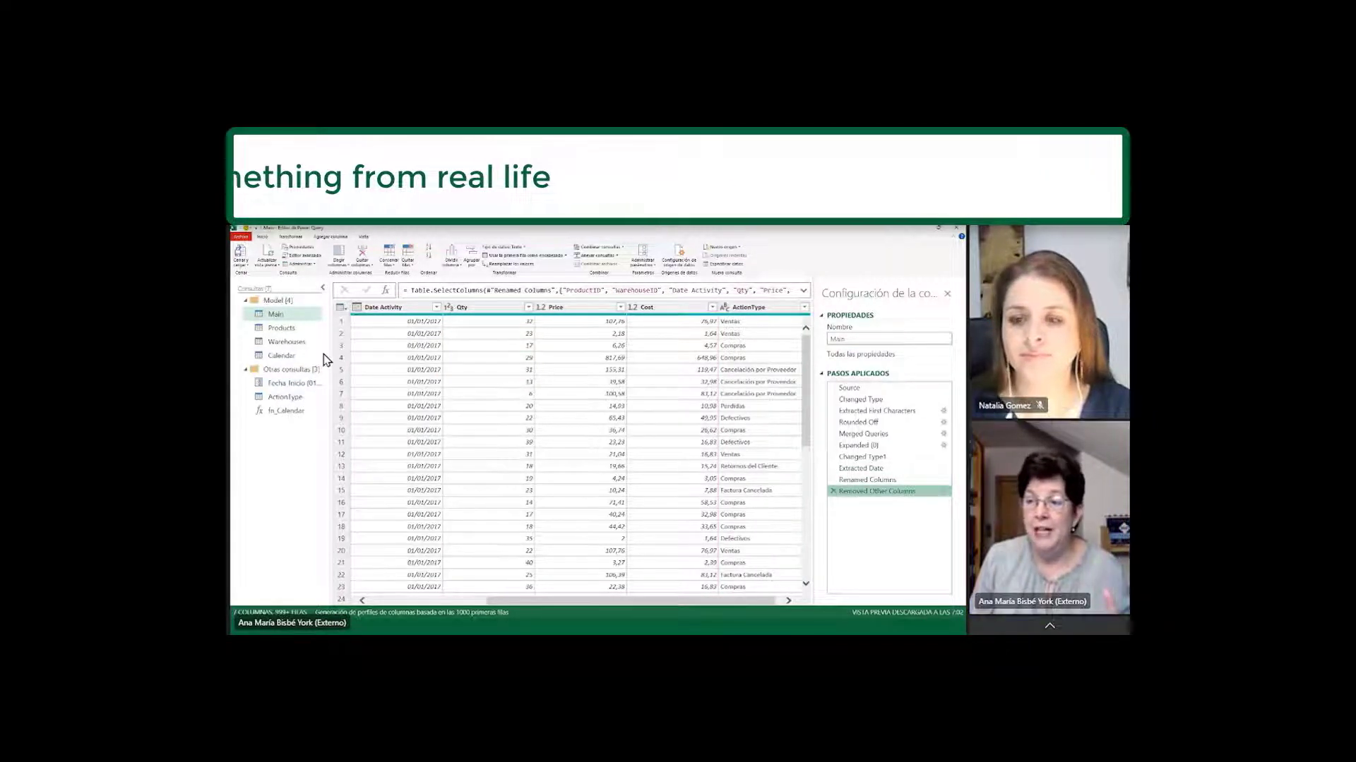
# View the Calendar query and the Fecha_Inicio parameter, widening the query list enough to show the parameter's full name.
pyautogui.click(286, 360)
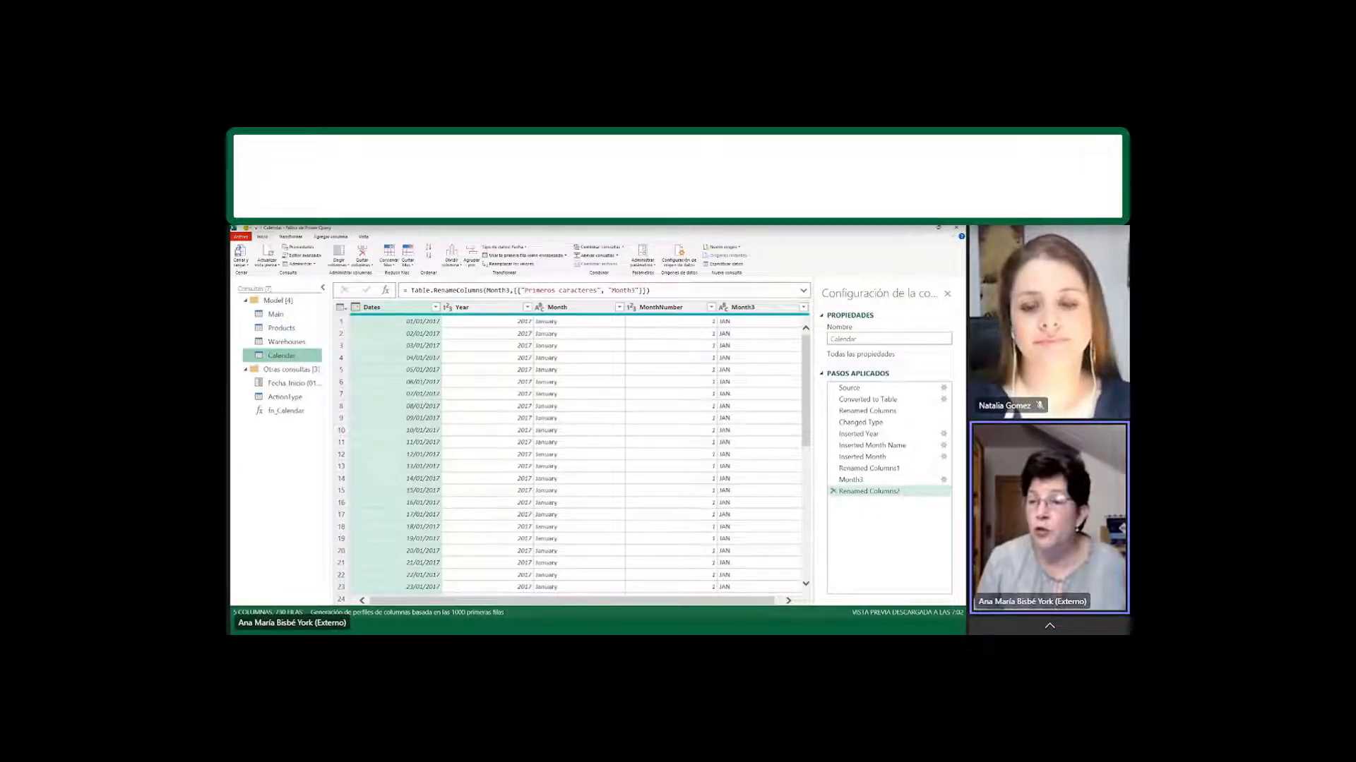
pyautogui.click(293, 383)
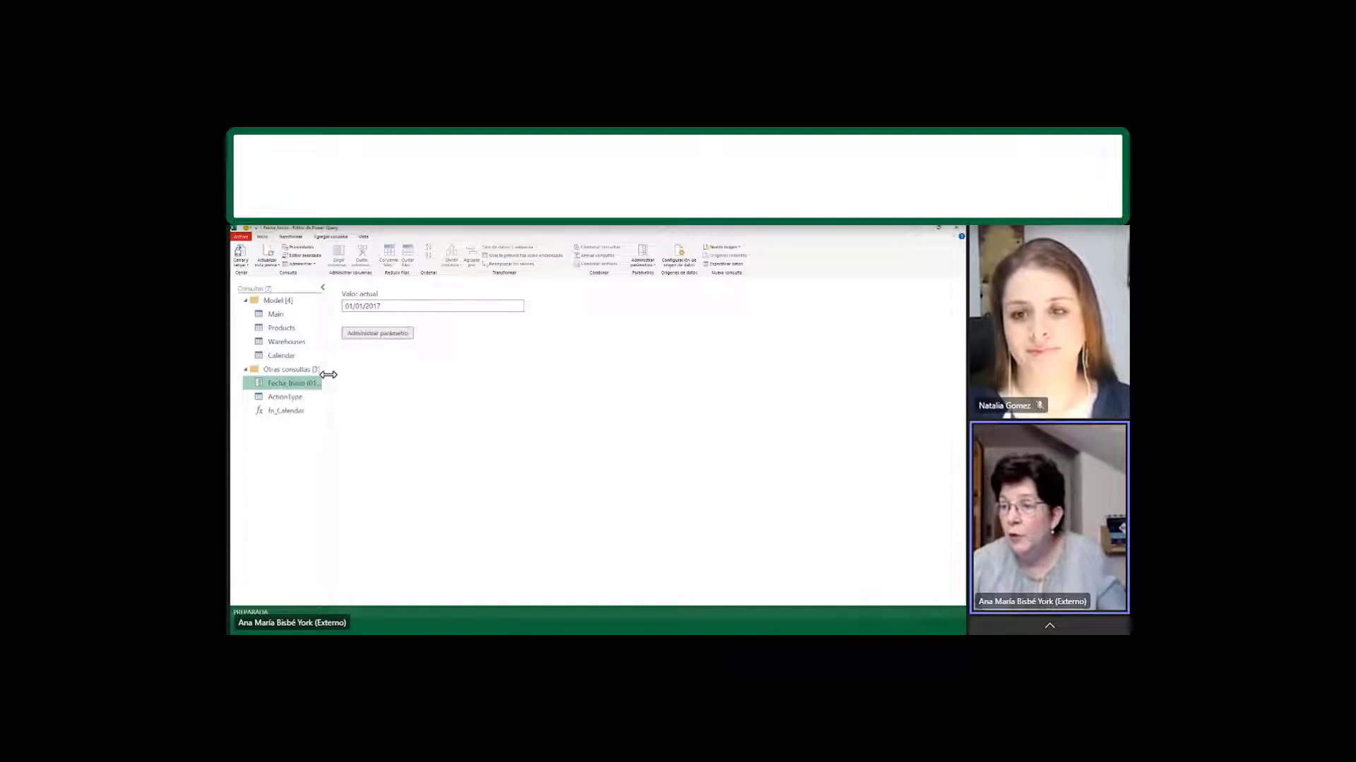
pyautogui.moveTo(328, 375); pyautogui.dragTo(358, 375)
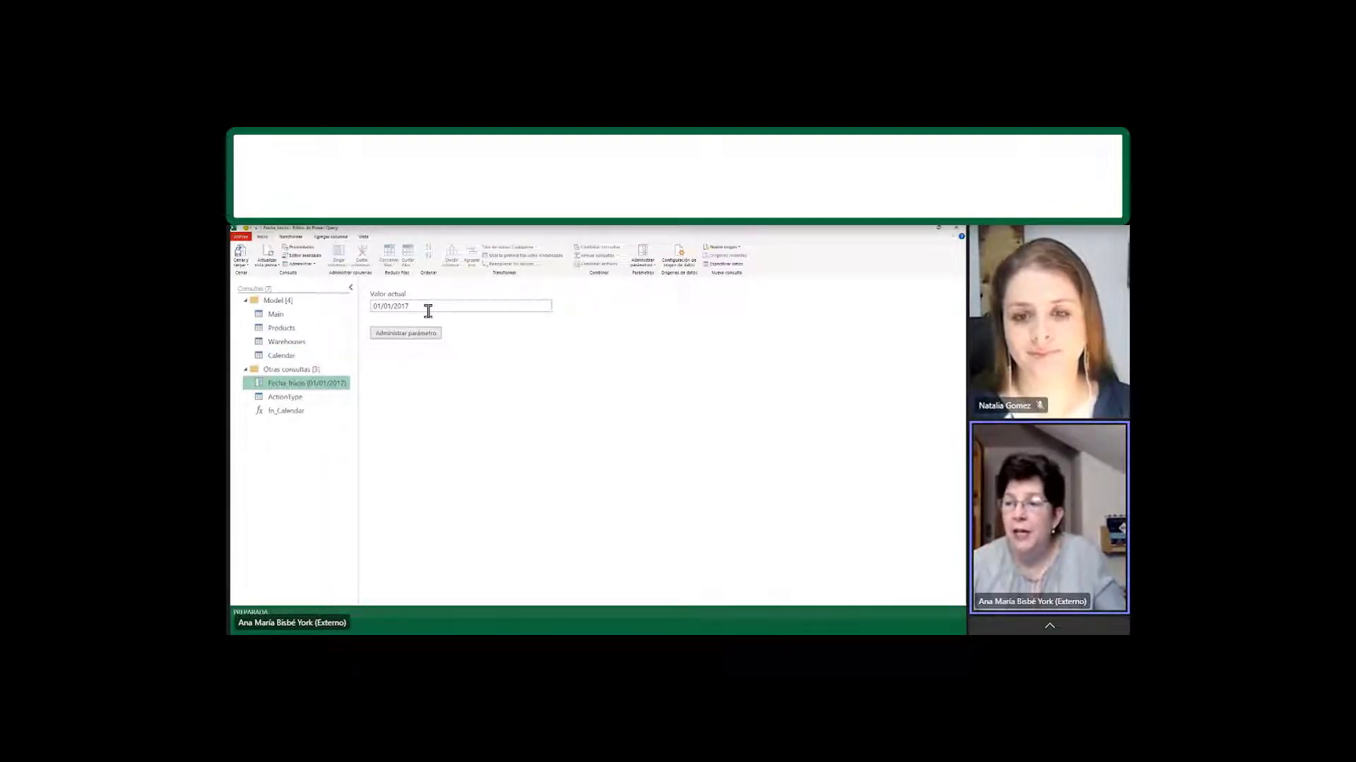
# Inspect the M code of the fn_Calendar function in the Advanced Editor and close it without changes.
pyautogui.click(303, 413)
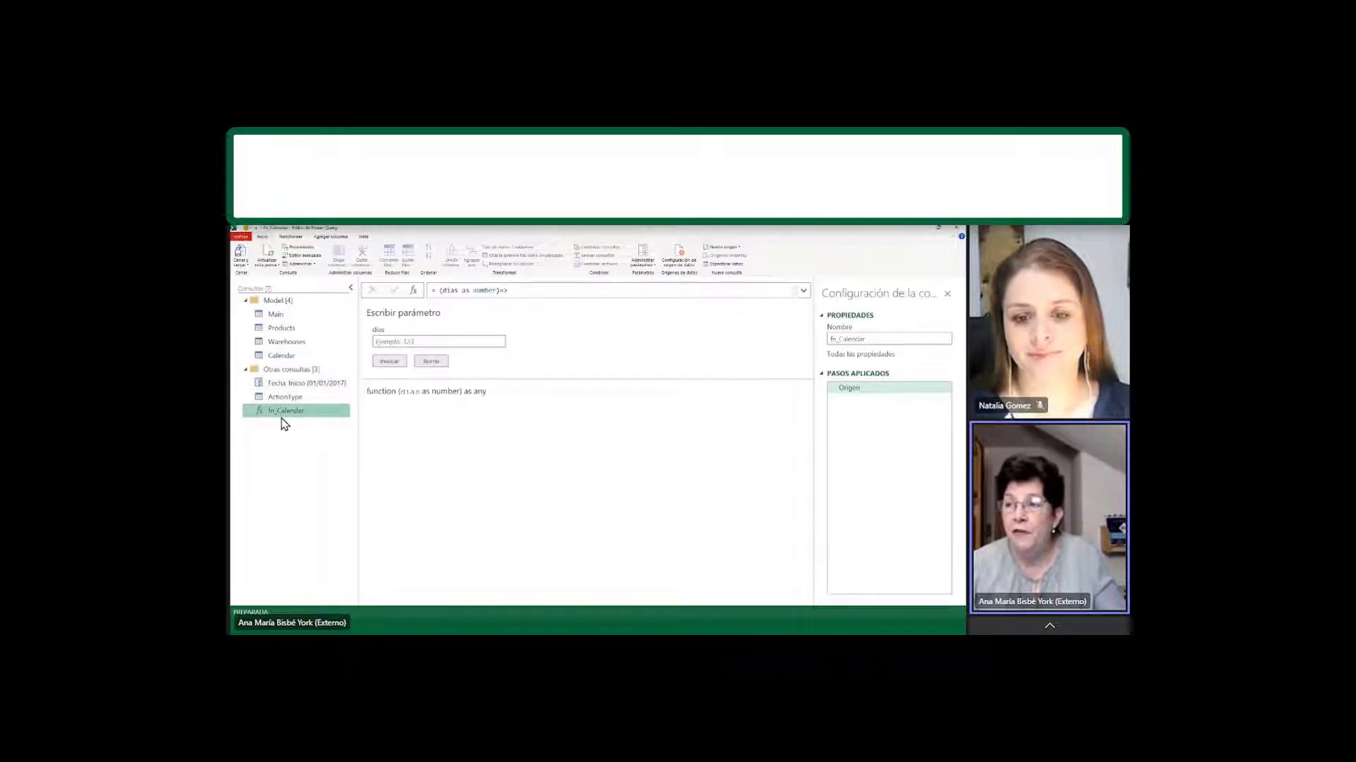
pyautogui.click(311, 256)
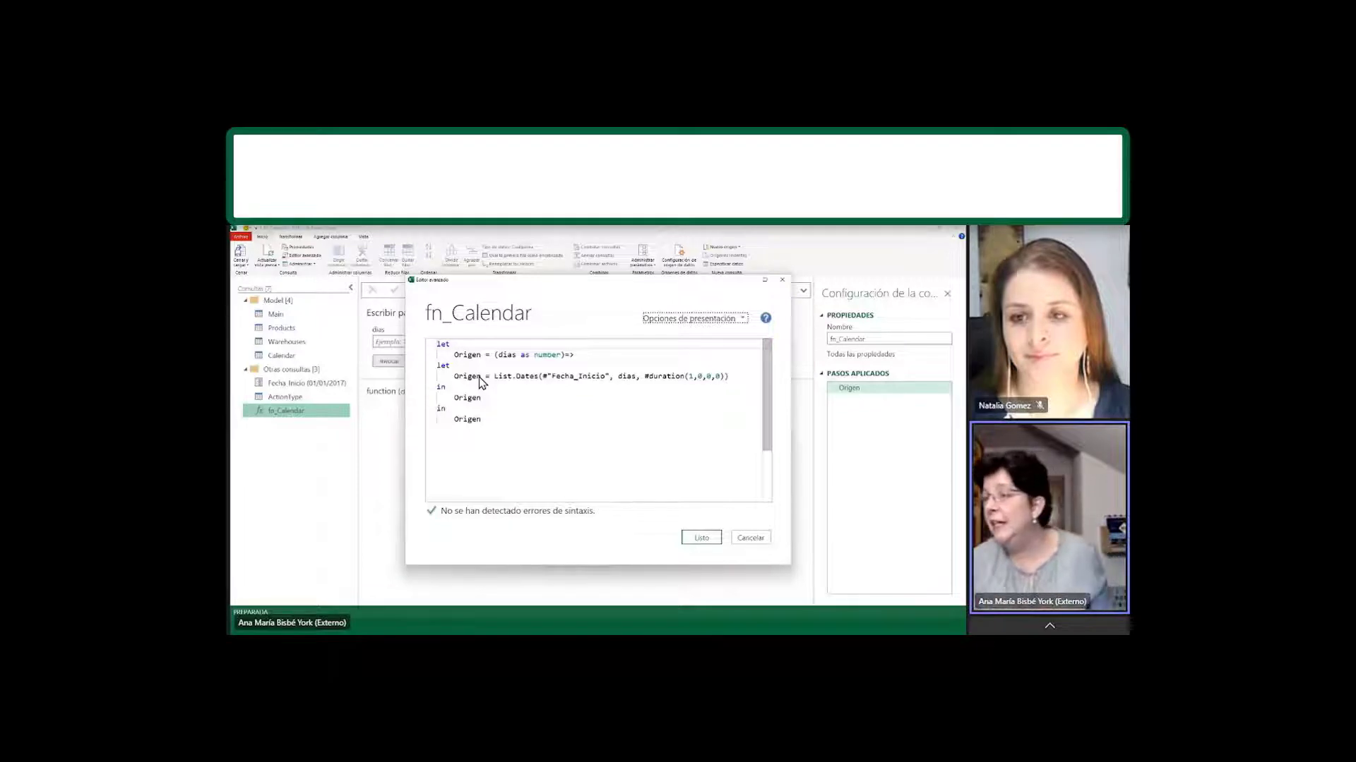
pyautogui.click(785, 281)
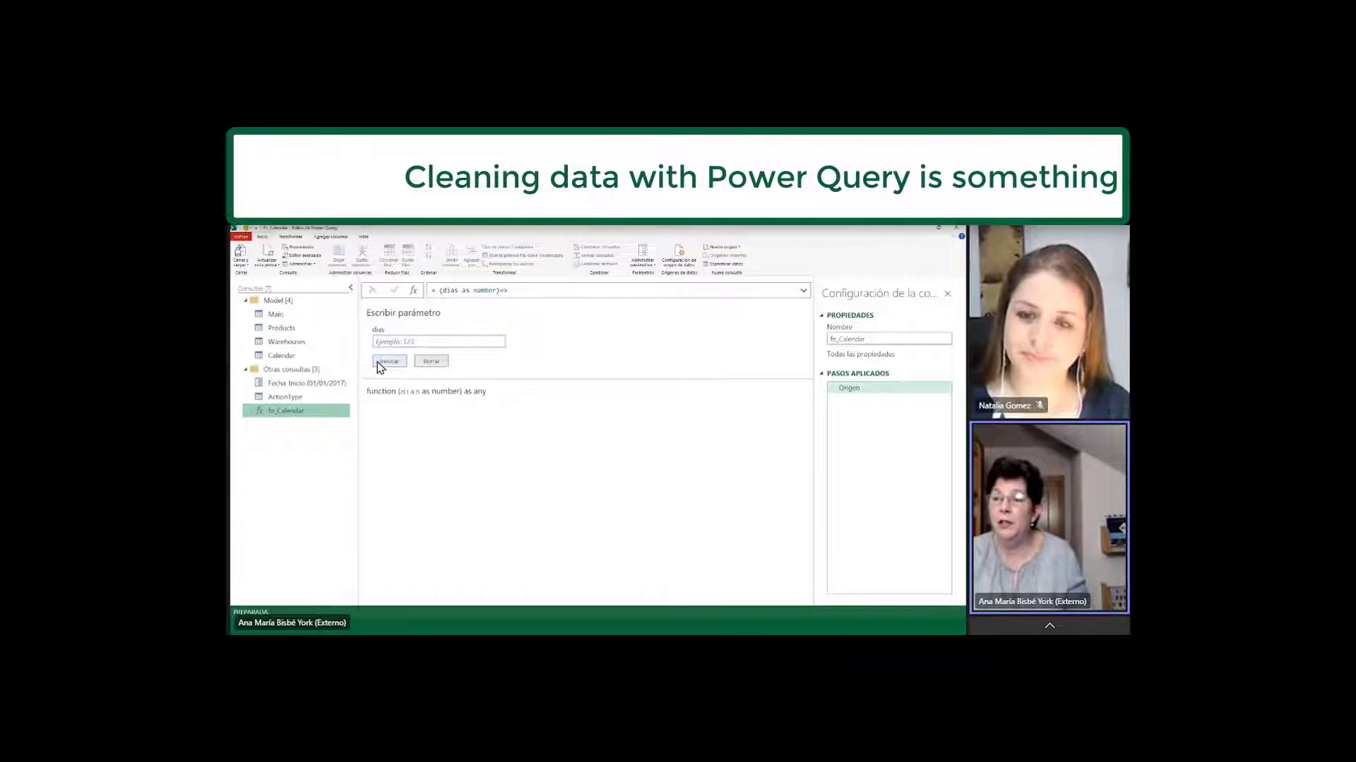
# Review the Calendar query's first applied steps, from Source through Converted to Table and Renamed Columns to Changed Type.
pyautogui.click(289, 356)
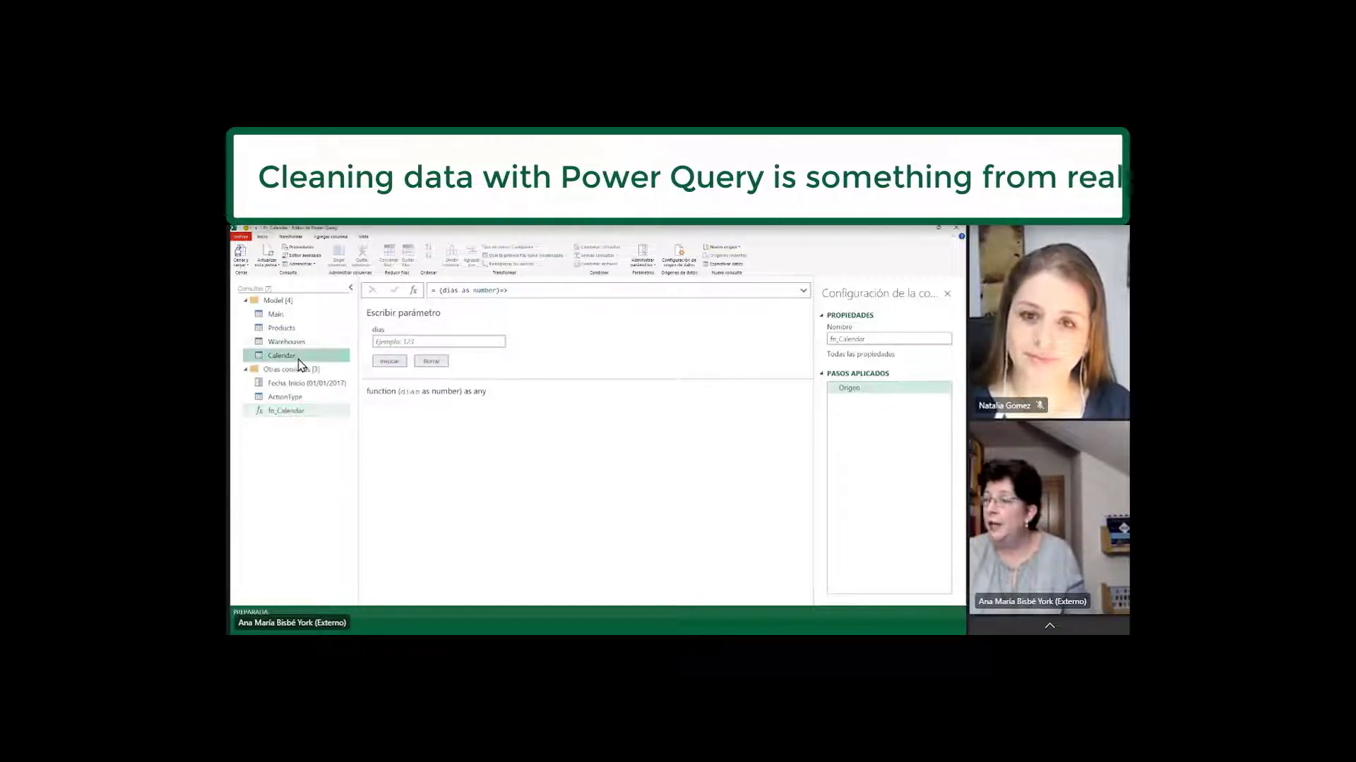
pyautogui.click(850, 389)
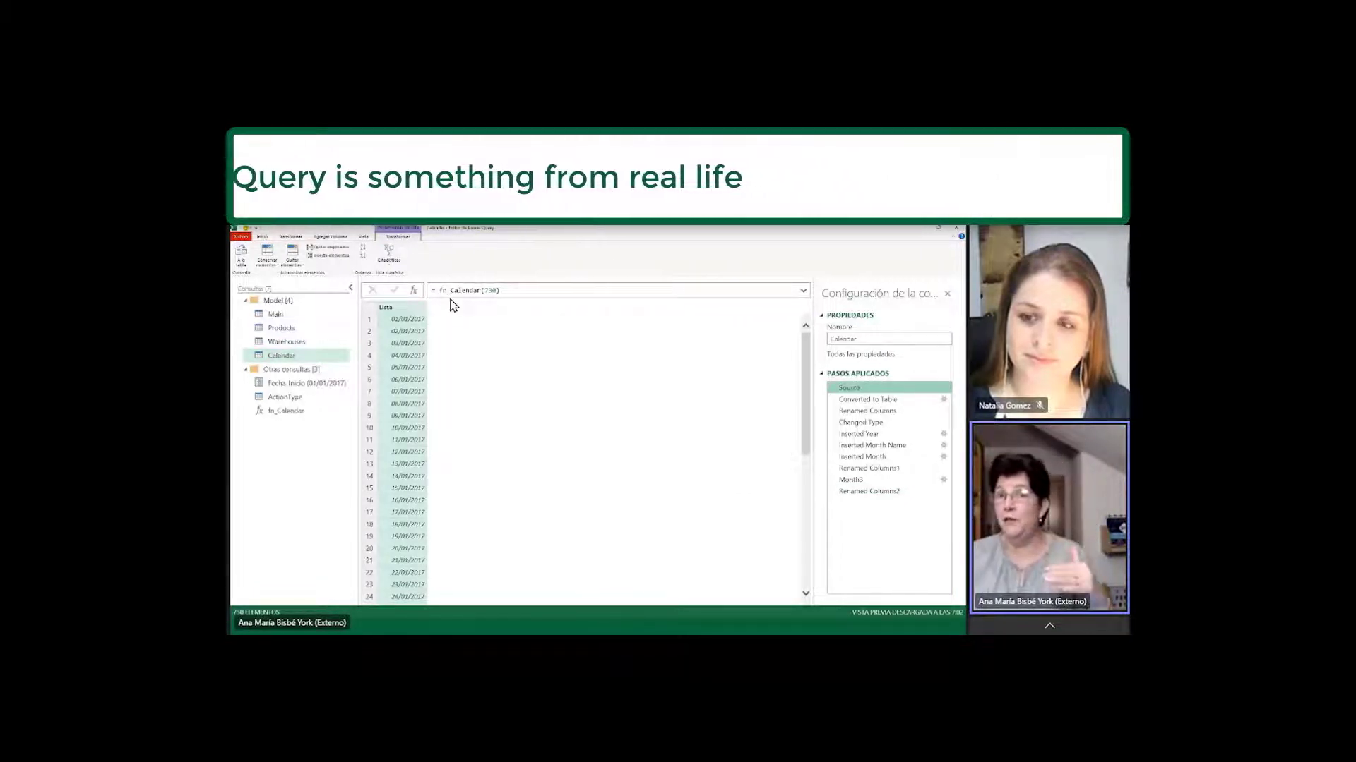
pyautogui.click(853, 400)
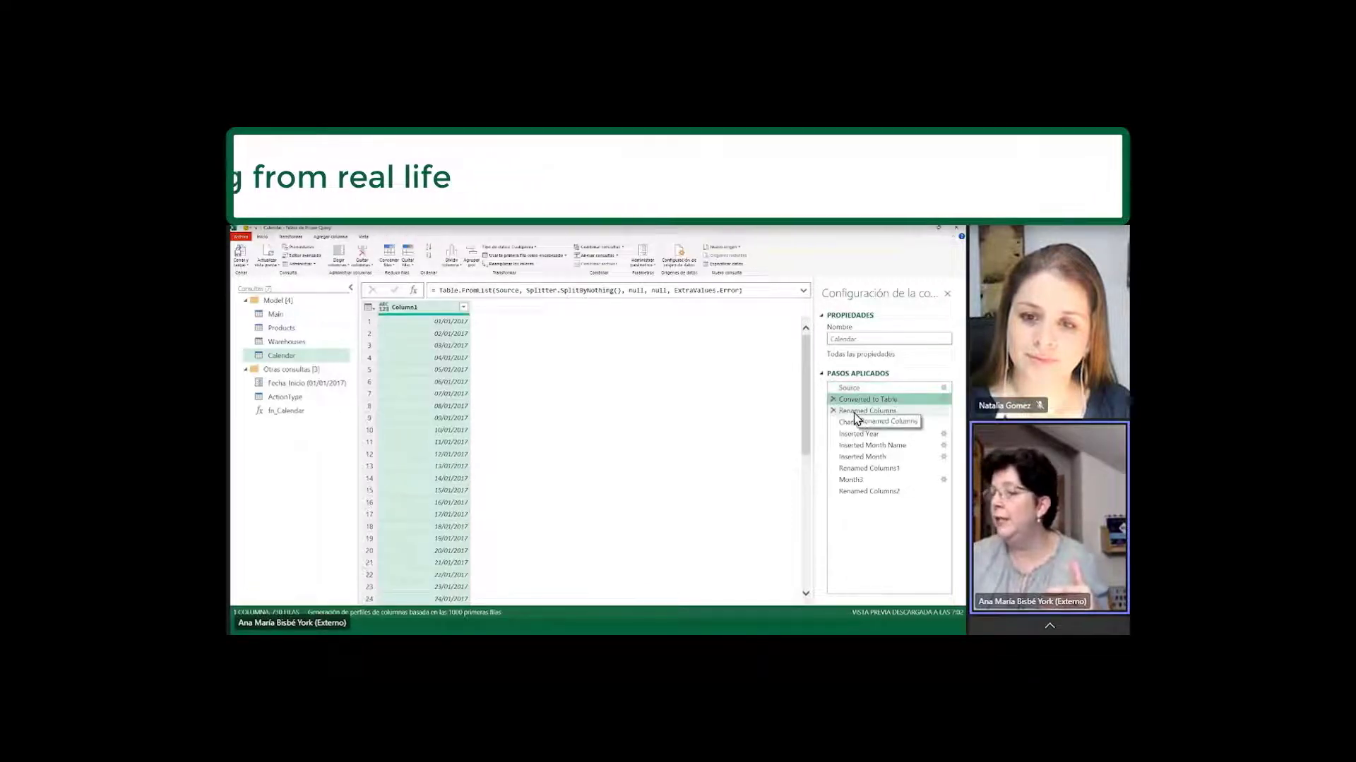
pyautogui.click(855, 412)
pyautogui.click(856, 422)
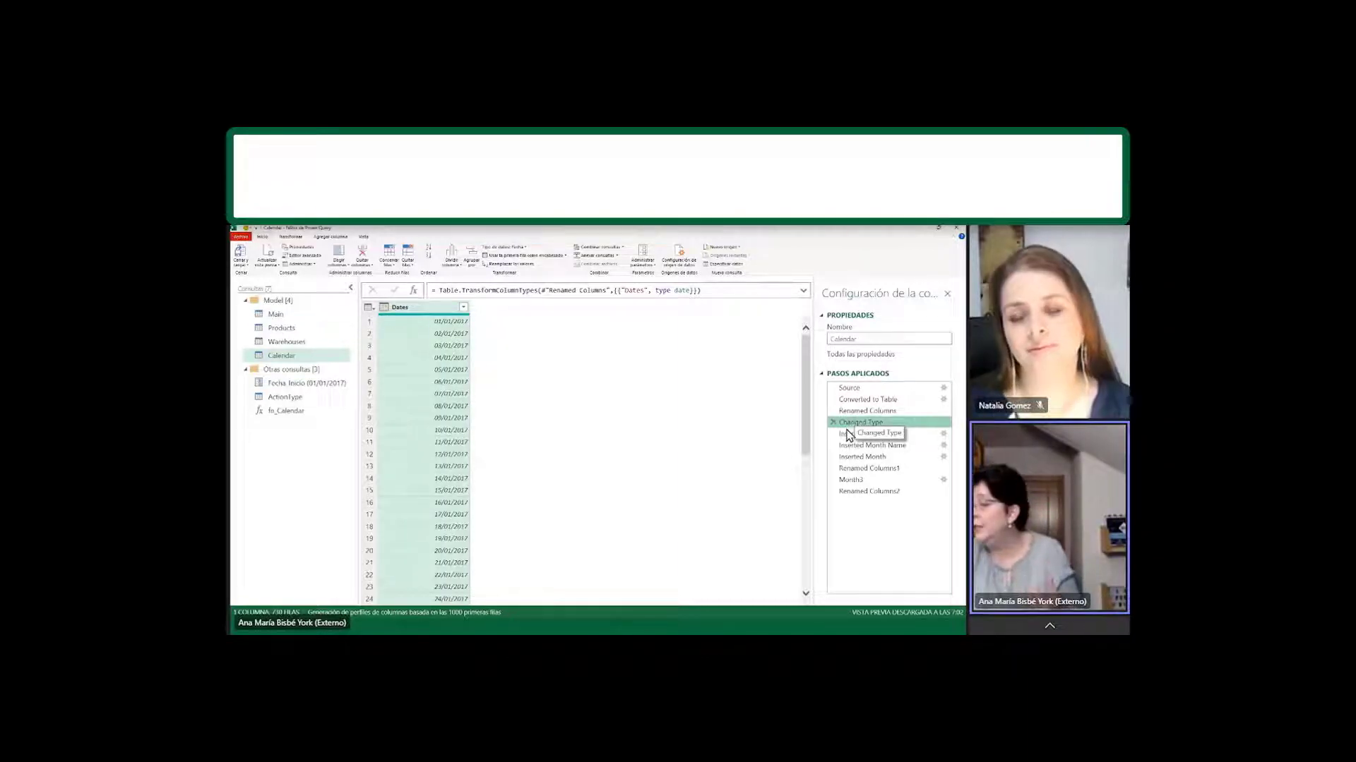
# Review the Calendar query's column-adding steps from Inserted Year through Inserted Month and Month3 to Renamed Columns2.
pyautogui.click(849, 434)
pyautogui.click(852, 445)
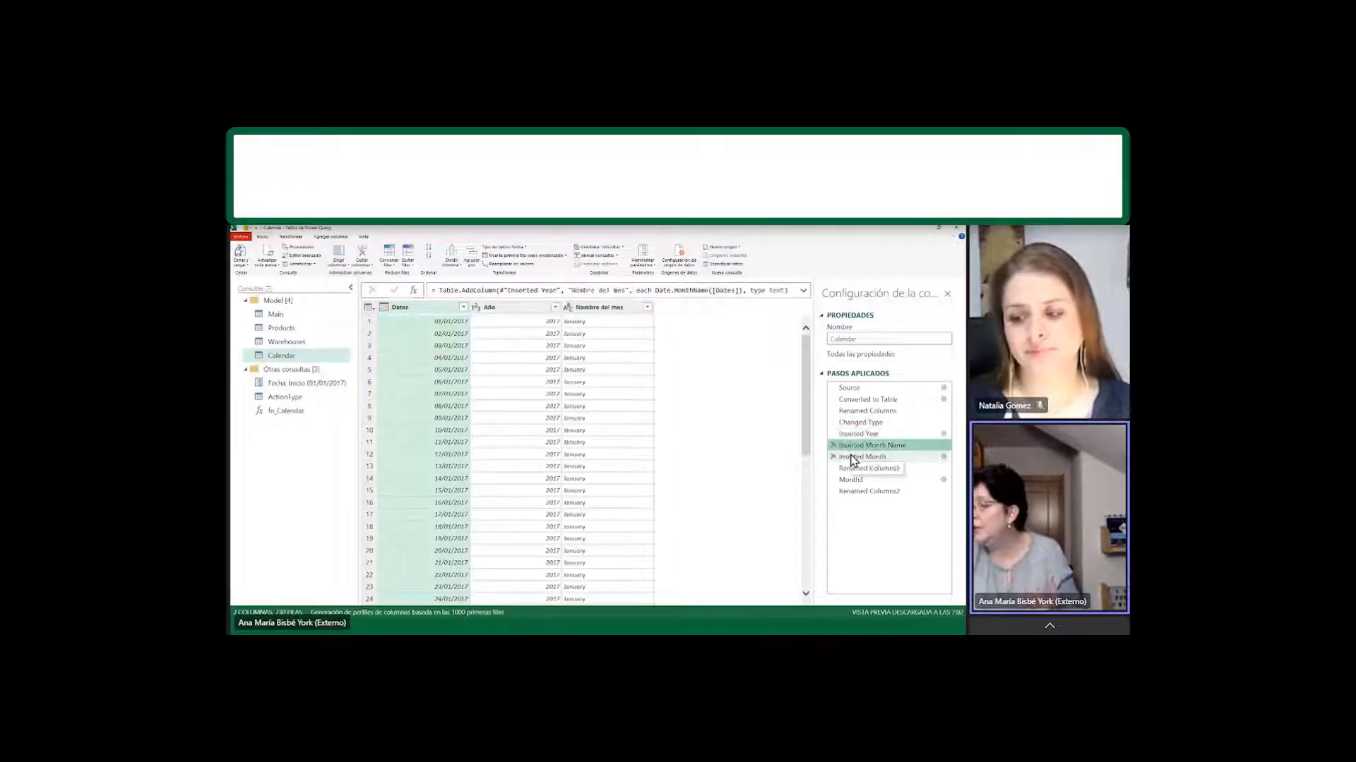
pyautogui.click(855, 457)
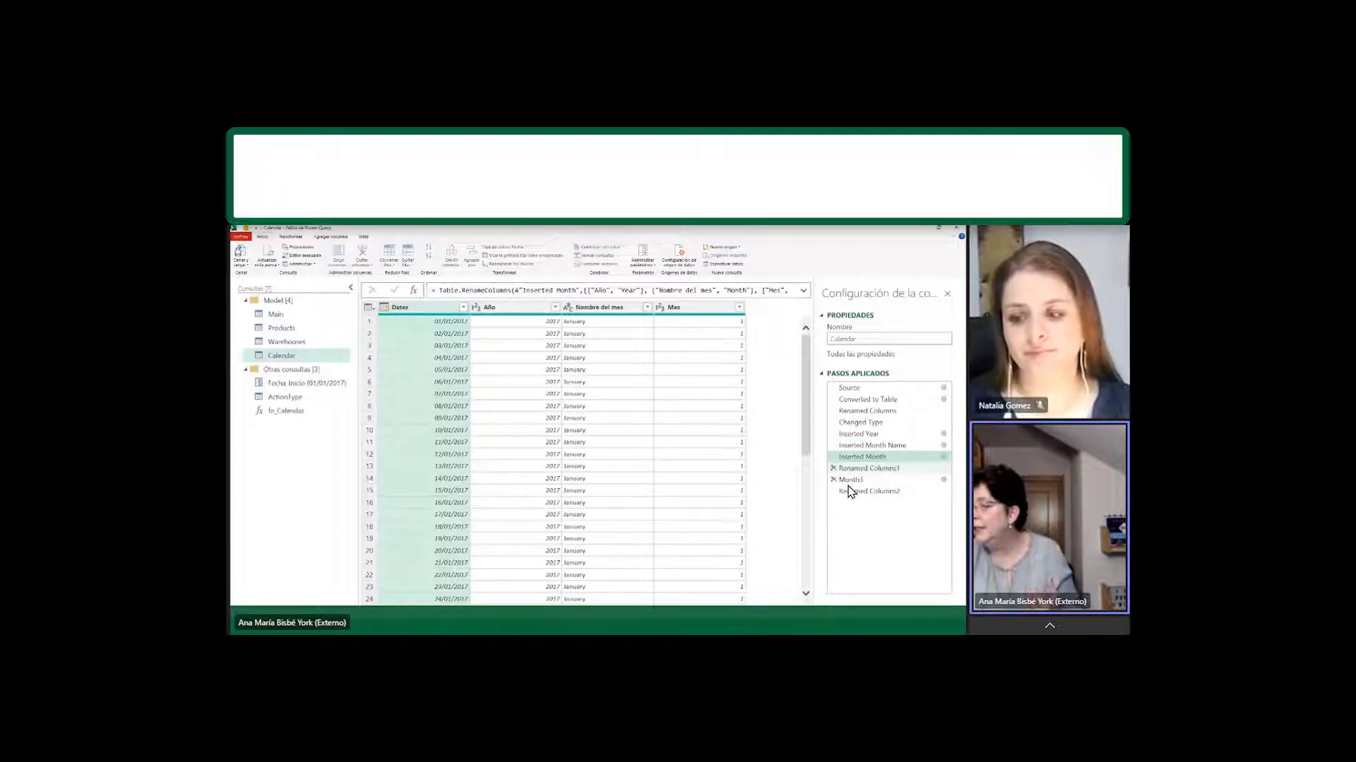
pyautogui.press('Down')
pyautogui.press('Down')
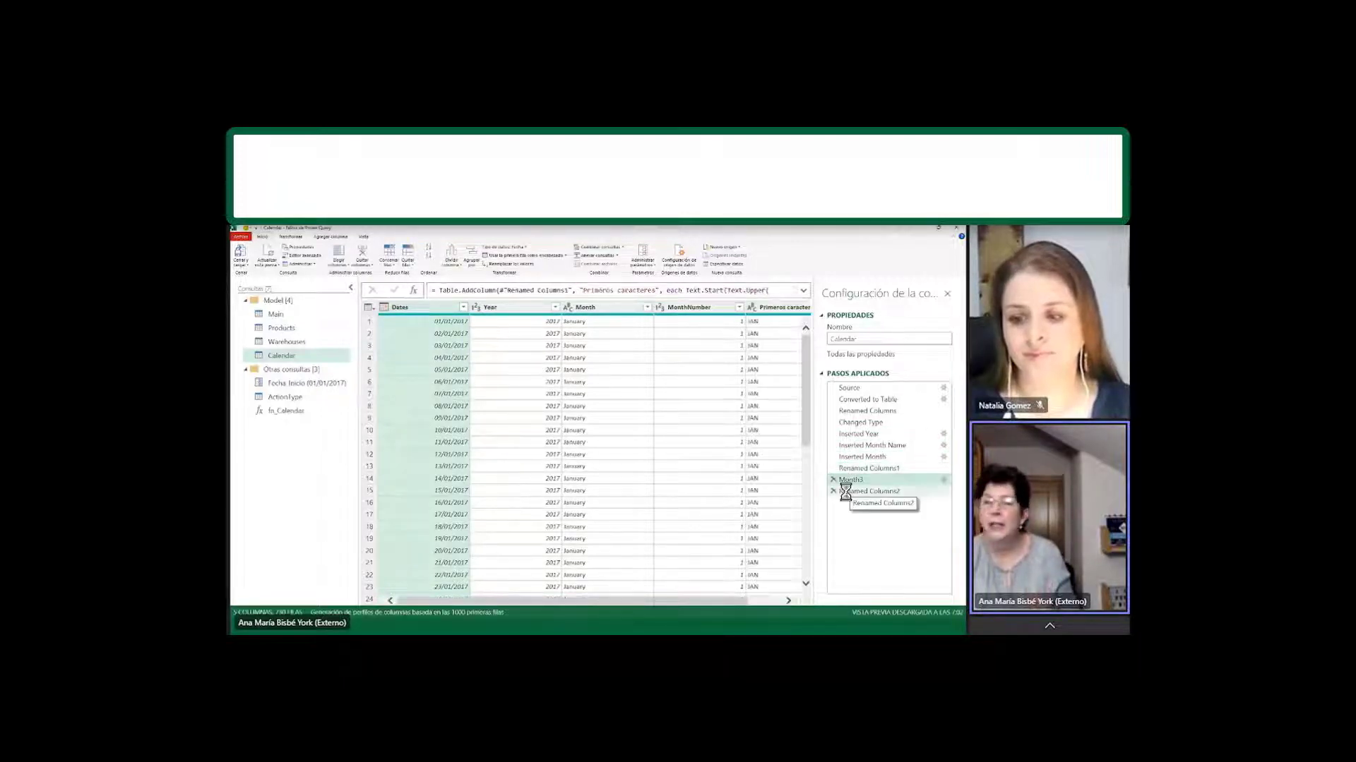
pyautogui.click(845, 492)
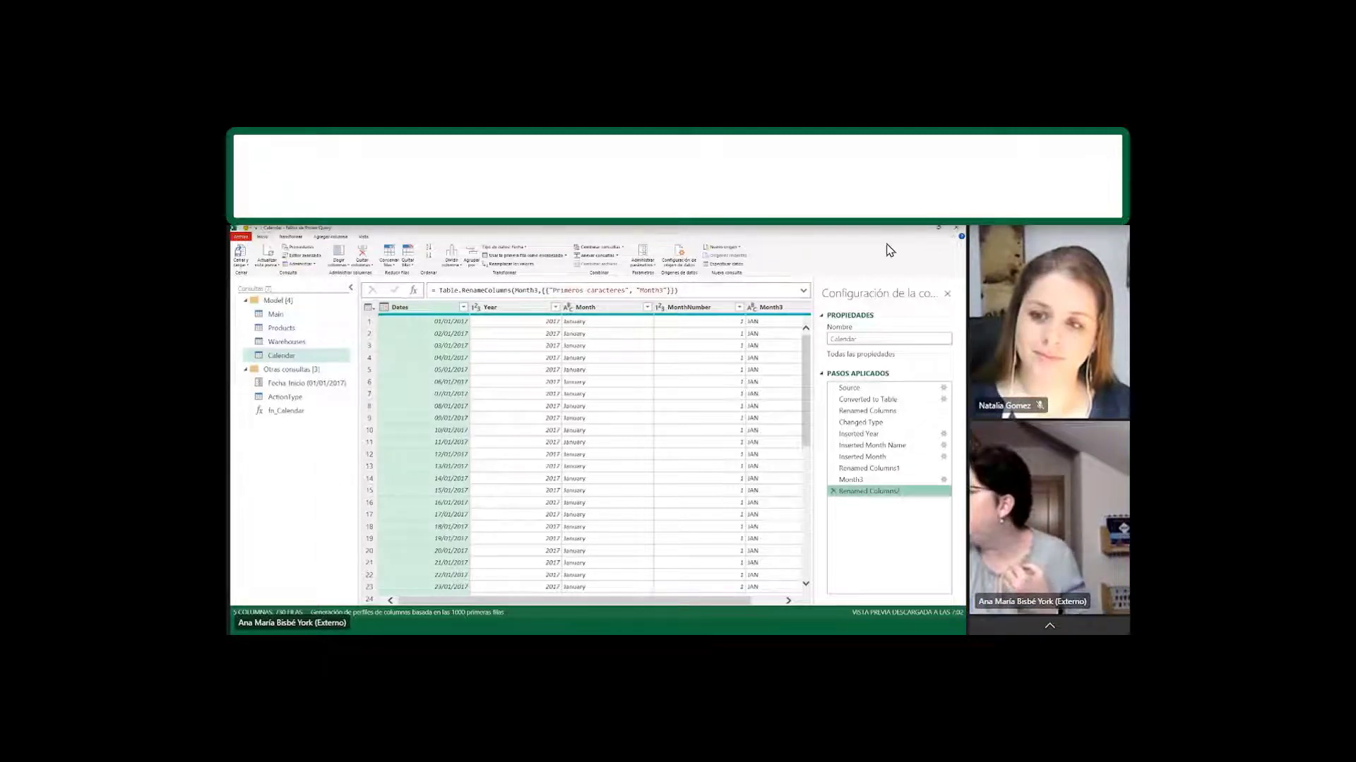
# Leave the Power Query Editor and show the workbook's Power Pivot data model as a relationship diagram, enlarged to readable size.
pyautogui.click(957, 230)
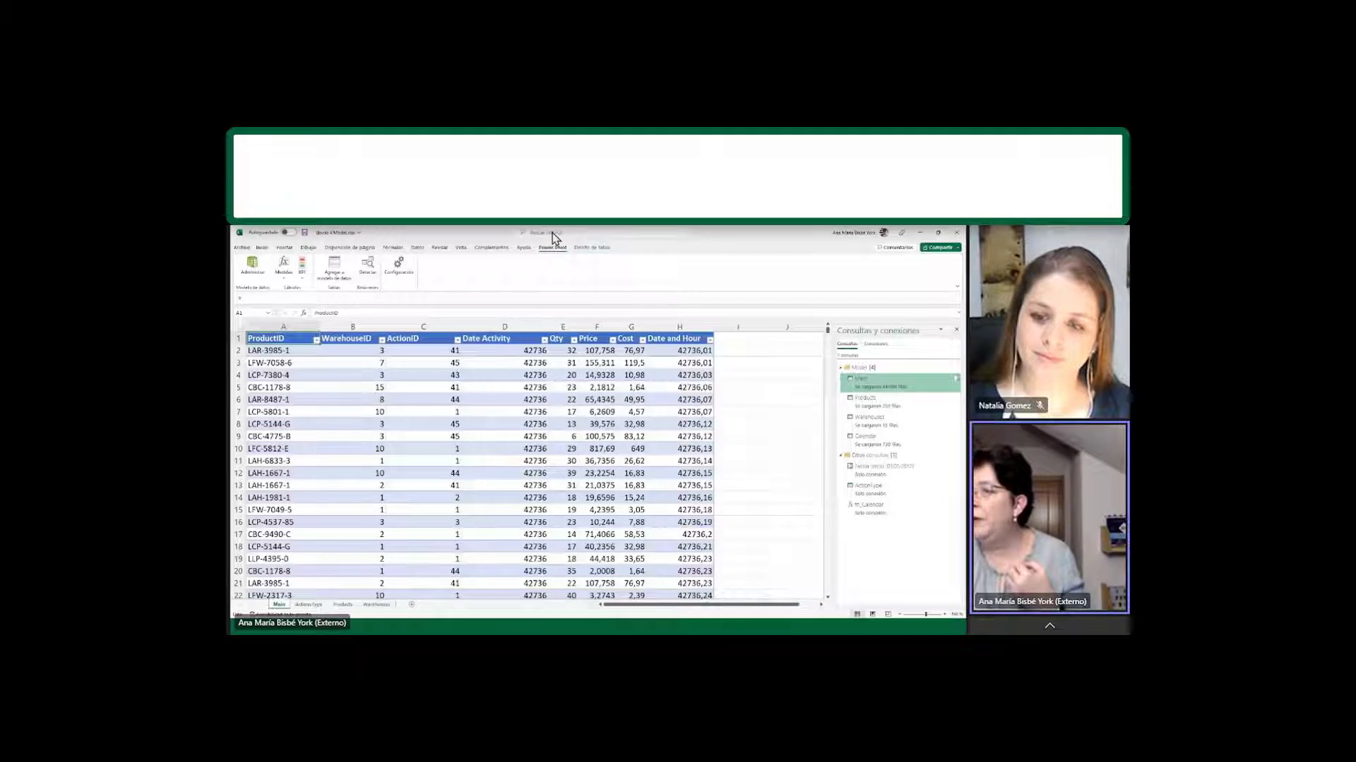
pyautogui.click(252, 268)
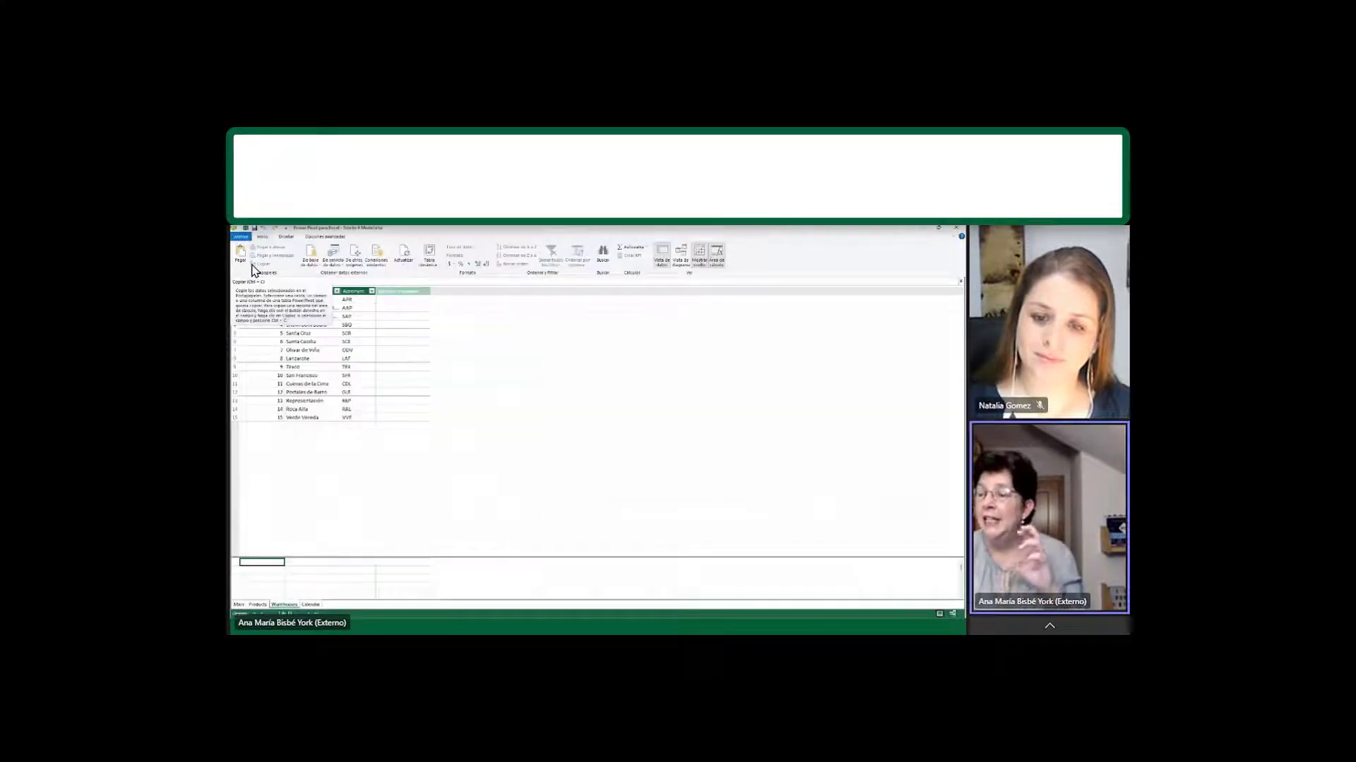
pyautogui.click(682, 255)
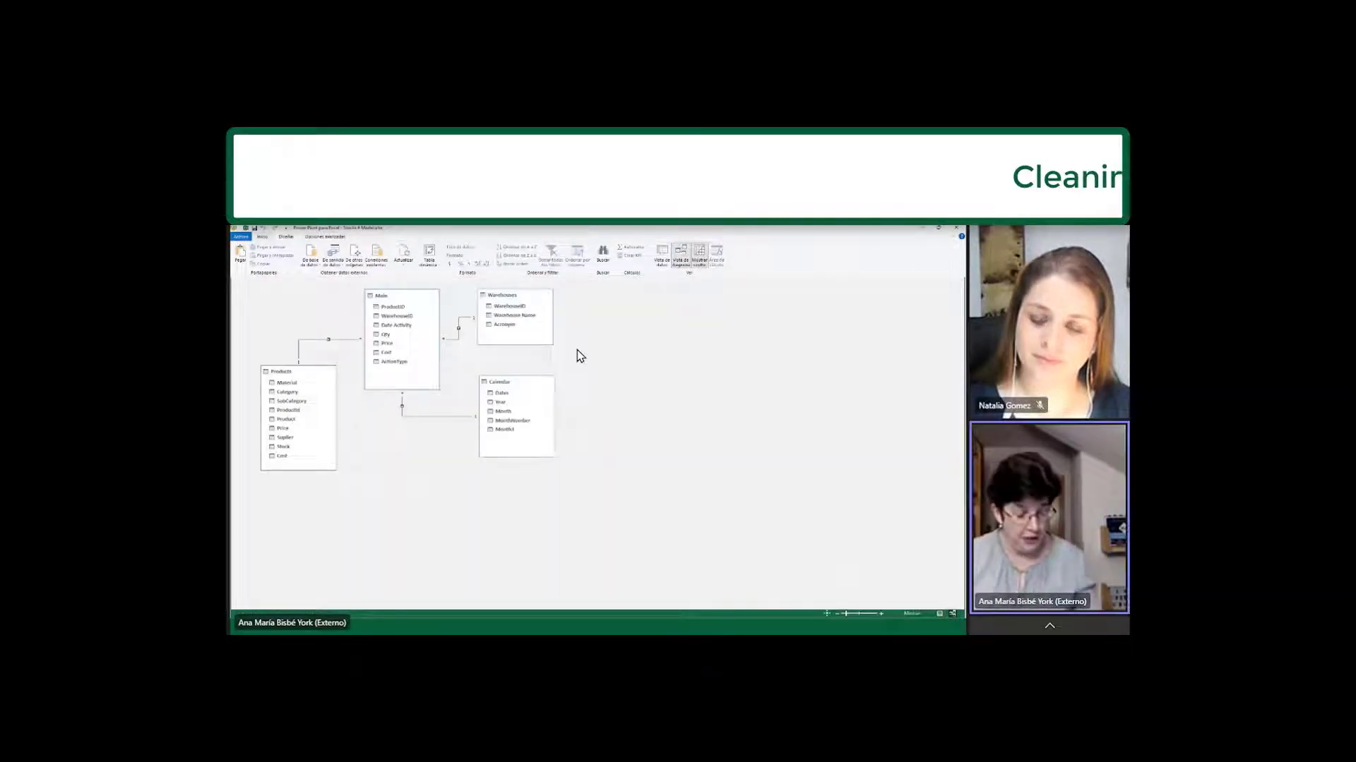
pyautogui.scroll(3, 578, 354)
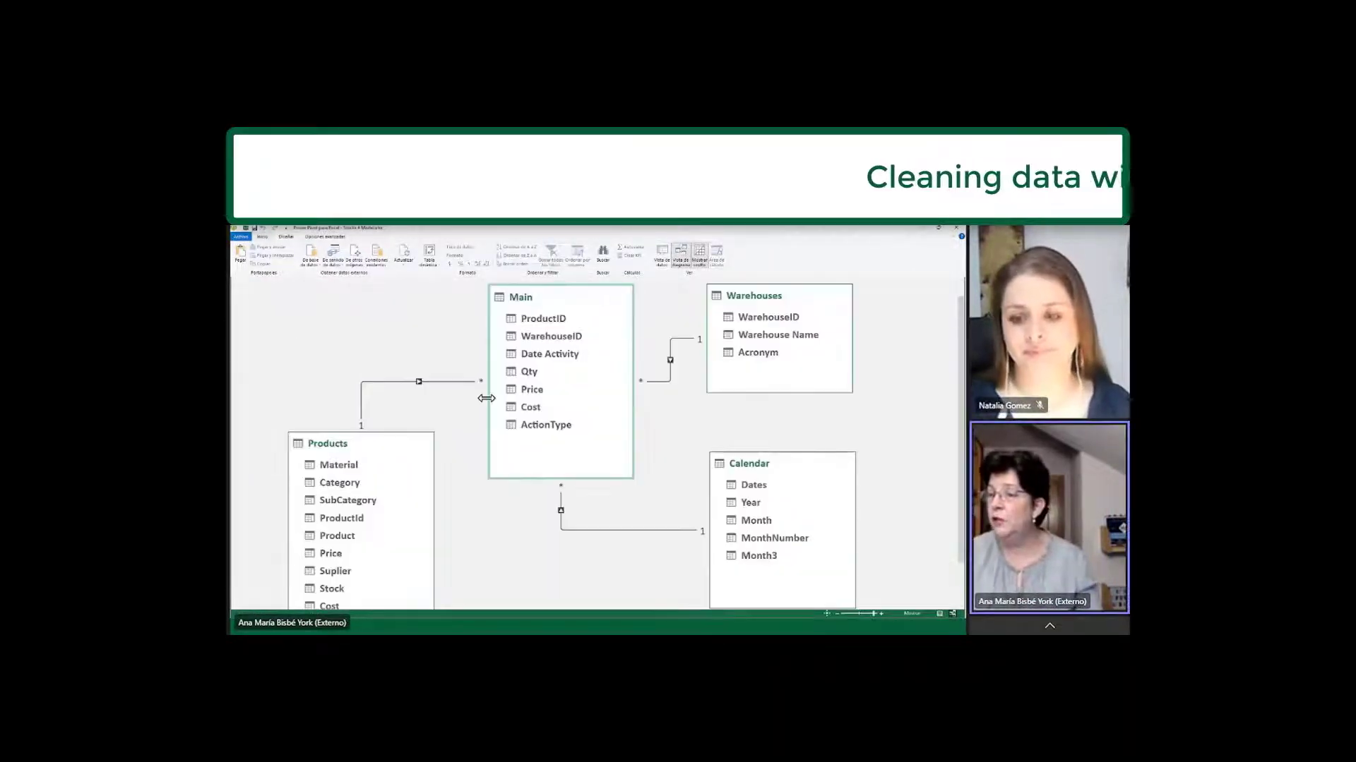